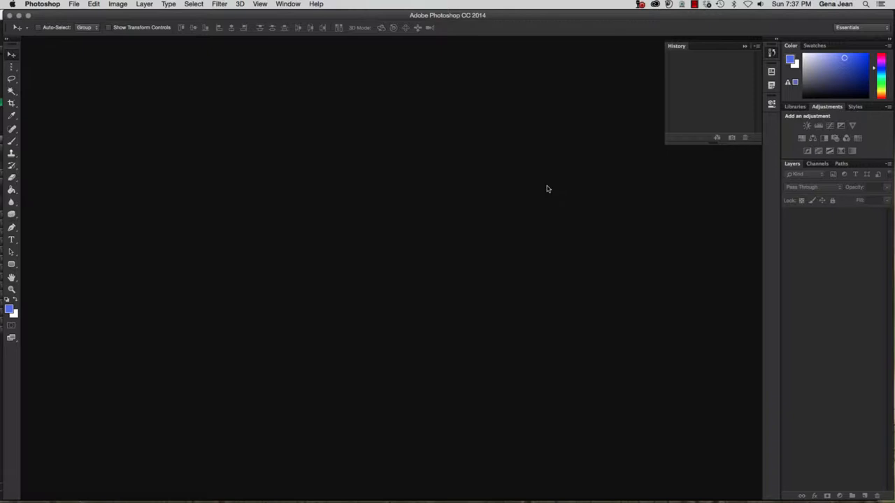
Create a new document named 'Layer Styles' from the U.S. Paper Letter preset at 300 ppi
click(75, 5)
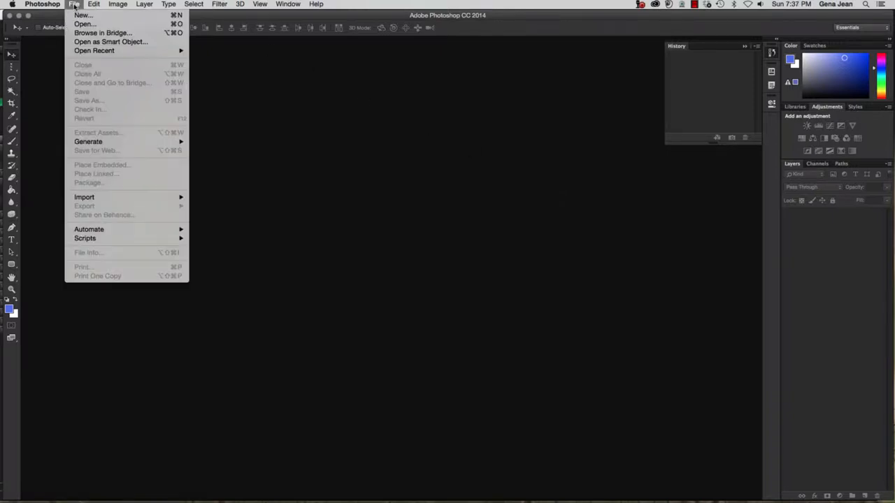
click(79, 15)
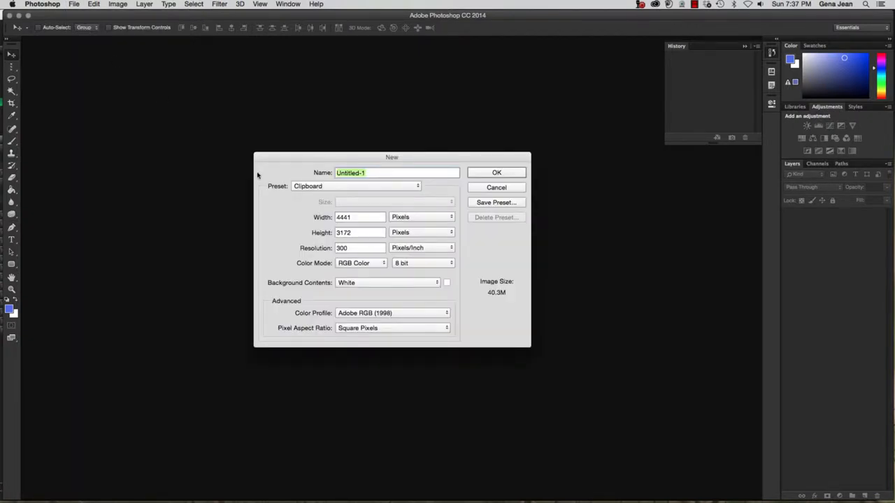
text(Layer Styles)
click(311, 186)
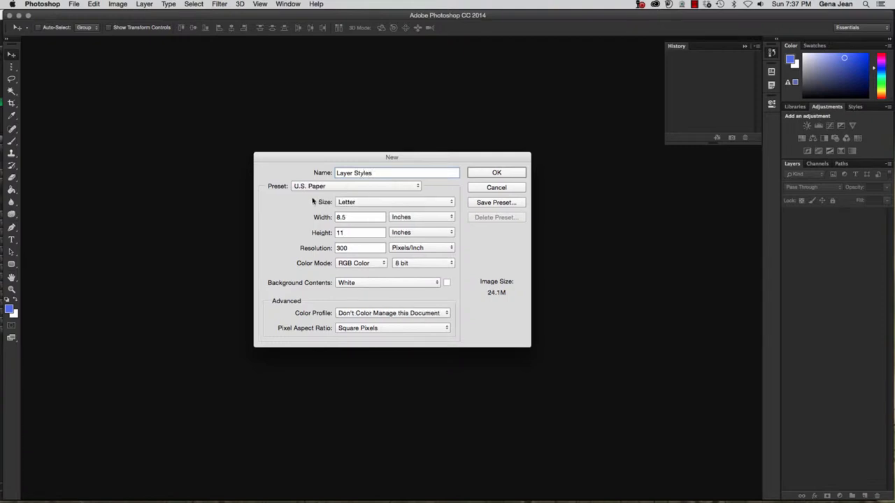
click(316, 187)
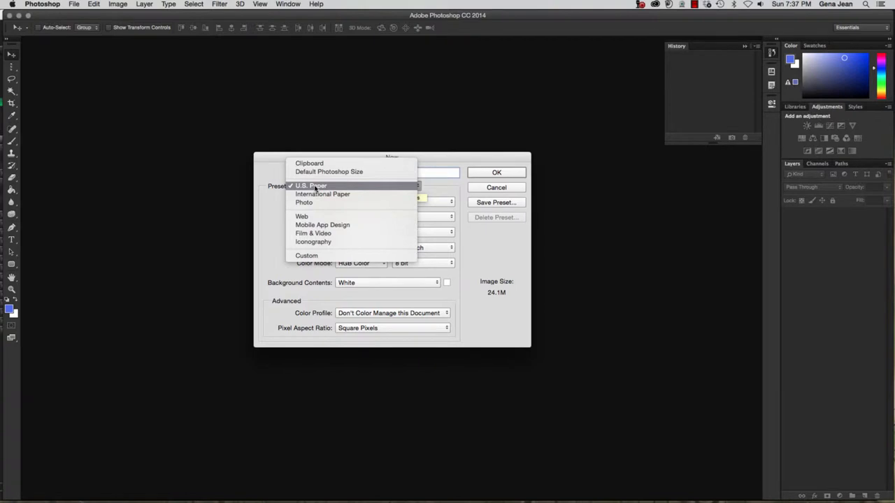
click(315, 187)
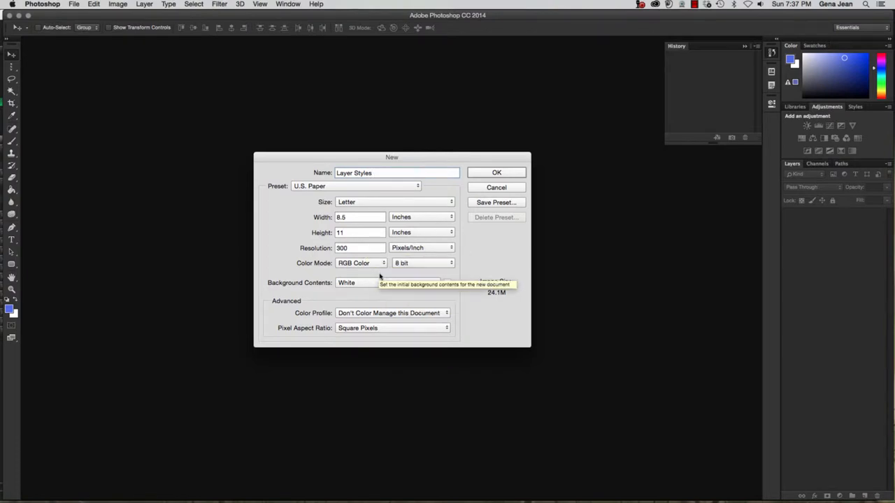
click(503, 173)
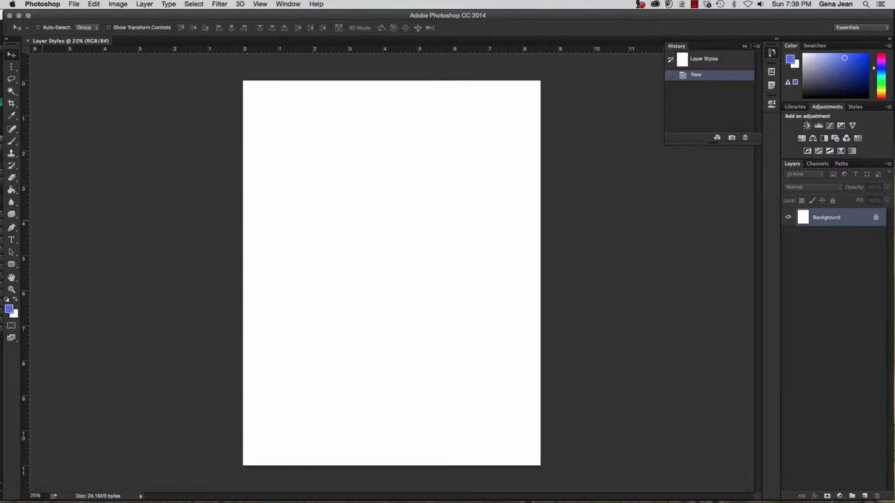
Add the word 'Jean' in Adobe Garamond Pro Bold near the lower left of the page
click(11, 240)
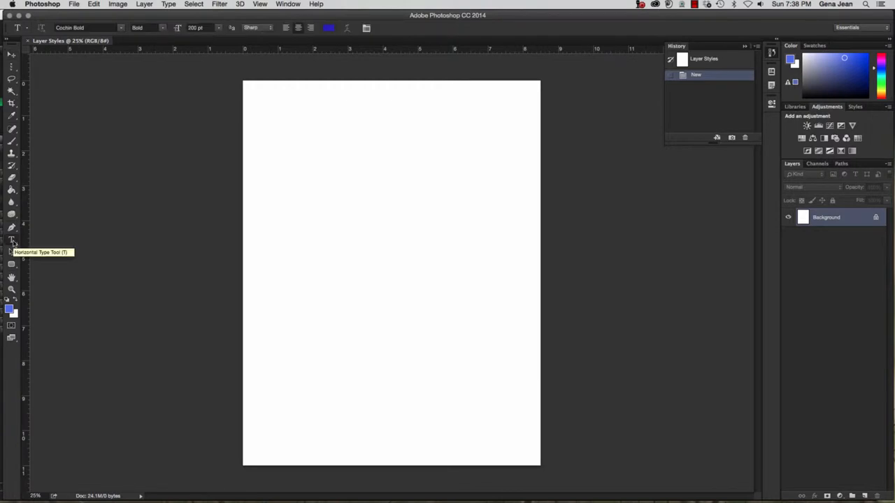
click(121, 28)
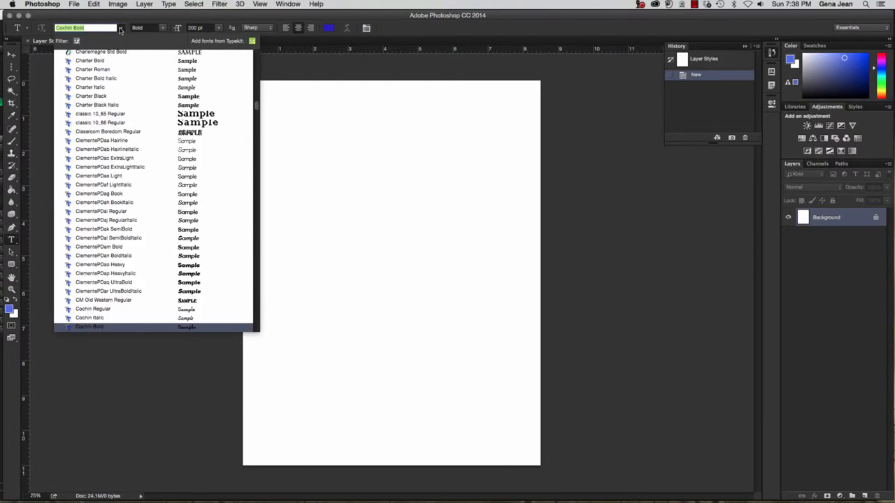
scroll(119, 132, down, 5)
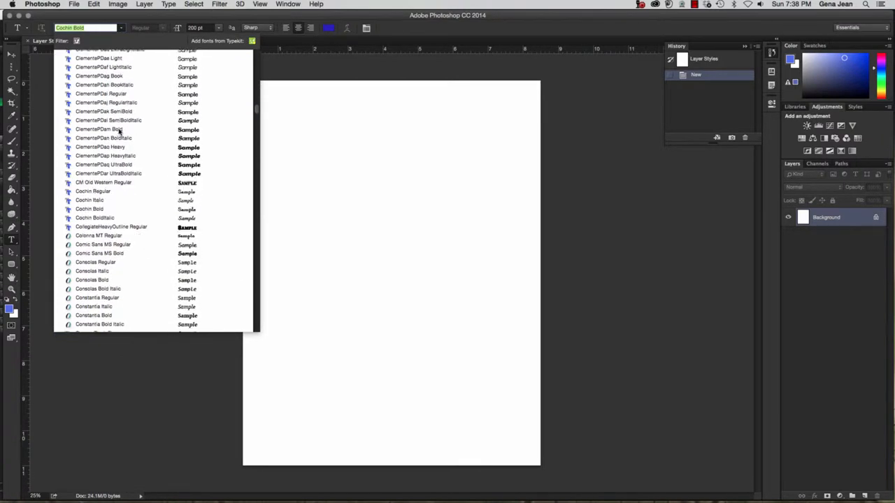
scroll(119, 131, down, 10)
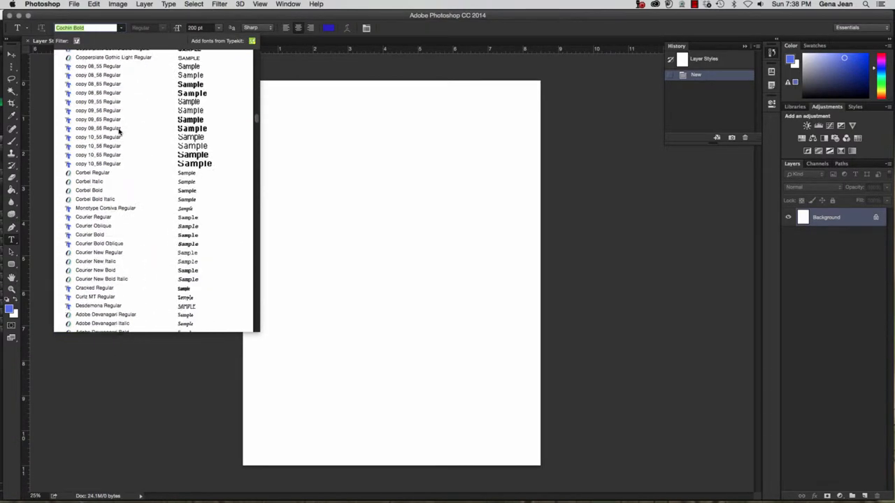
scroll(119, 131, down, 15)
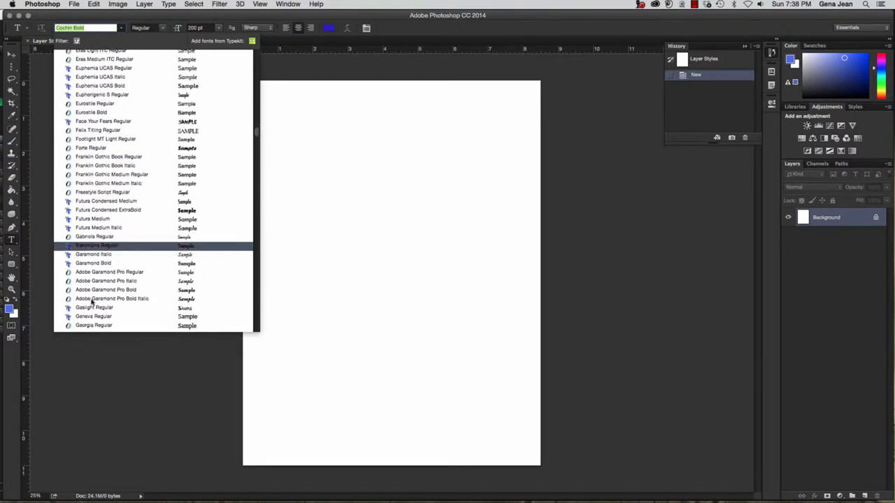
click(120, 289)
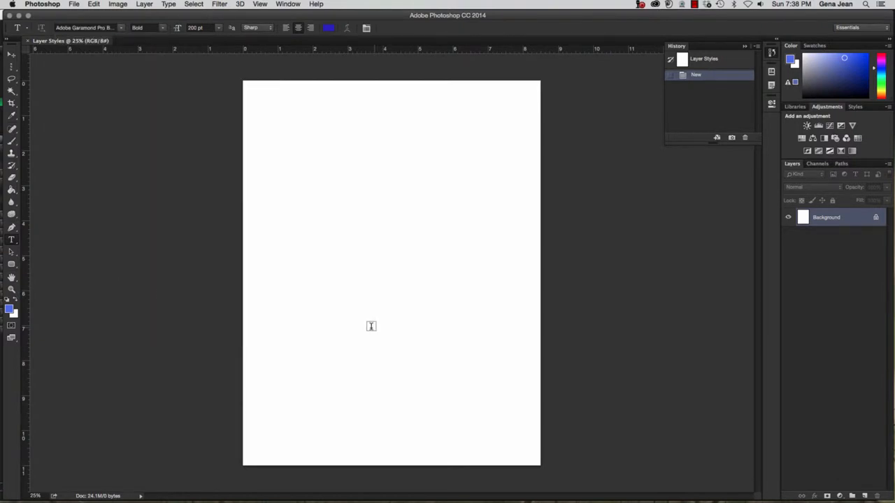
click(324, 389)
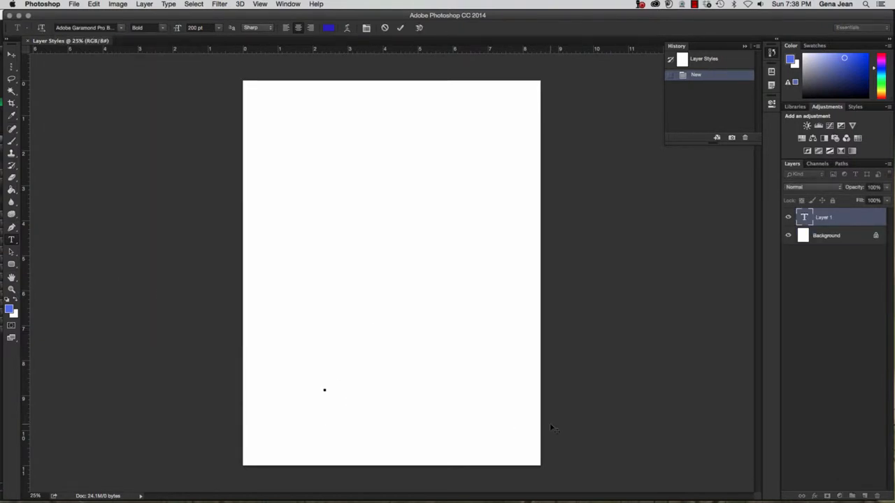
text(Jean)
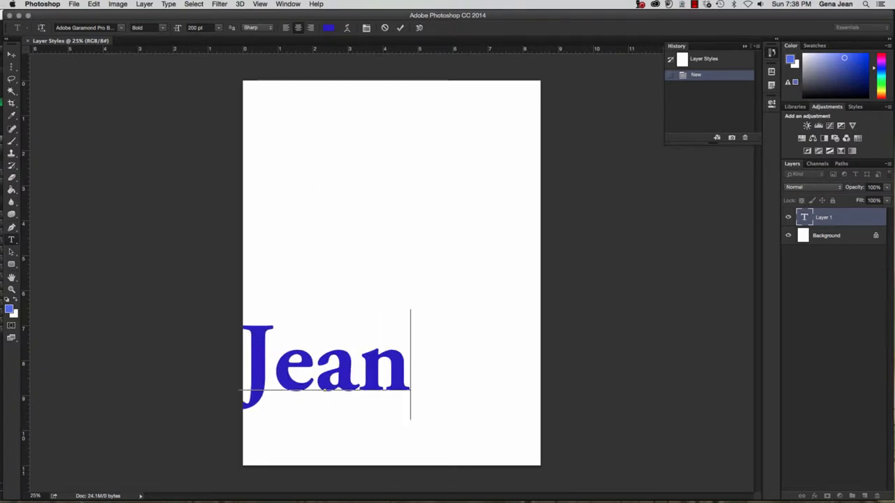
click(11, 54)
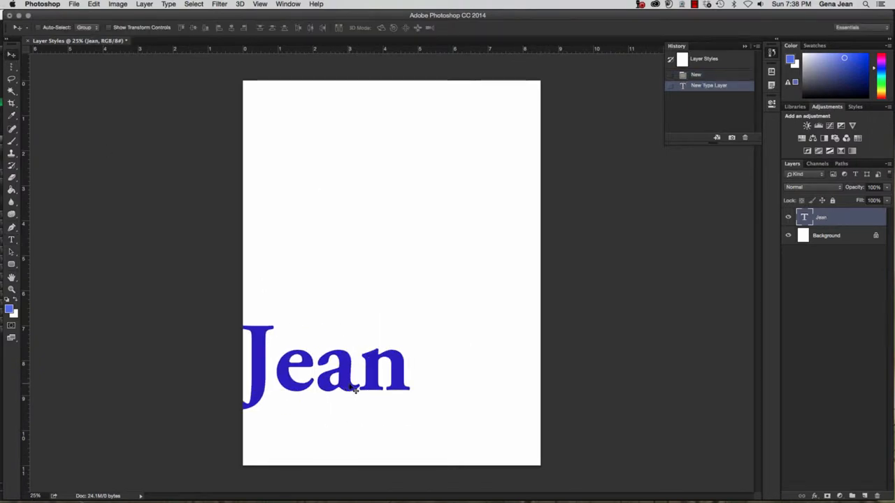
Move the Jean text to the bottom centre of the page
drag(354, 388, 425, 418)
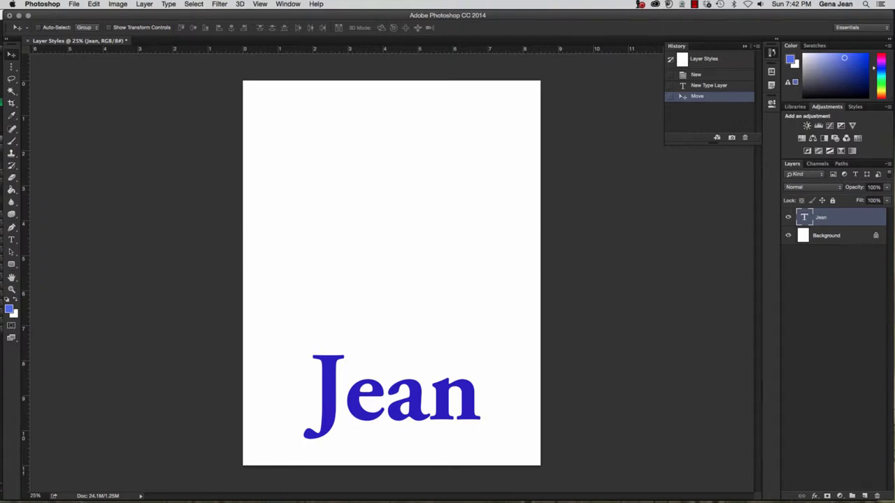
Bring the Firefox window with Unsplash into view over Photoshop
drag(894, 32, 246, 24)
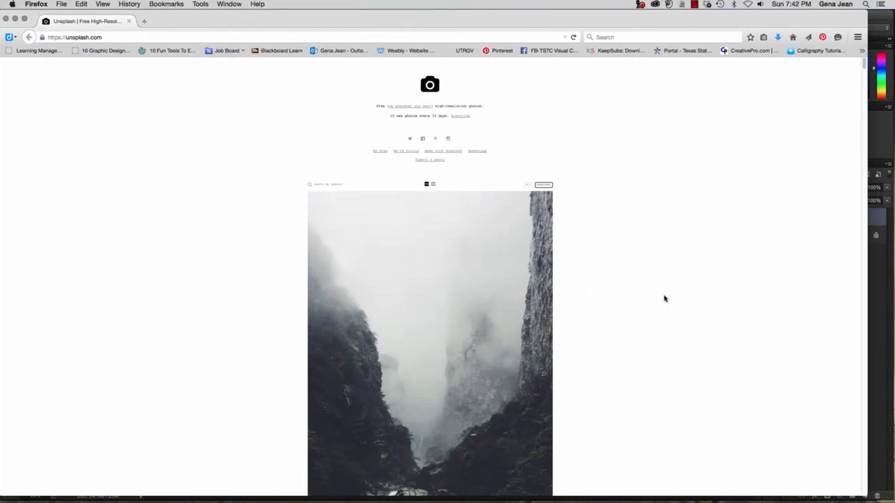
Browse Unsplash and open the orange-sunset blue-mountain photo full-size
scroll(576, 326, down, 10)
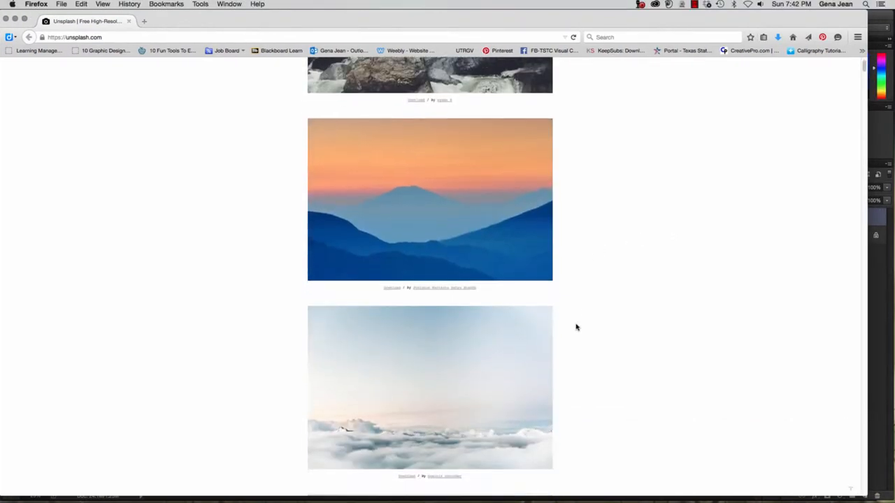
scroll(576, 327, down, 5)
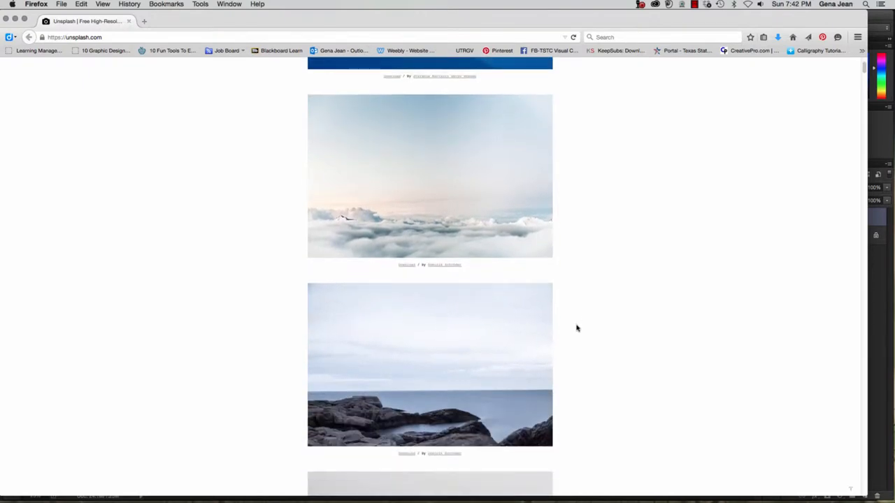
scroll(577, 328, down, 8)
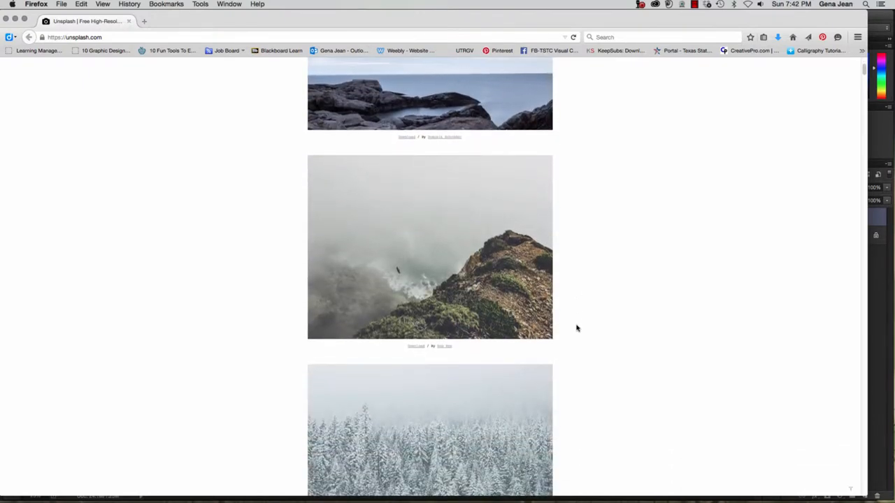
scroll(577, 329, up, 15)
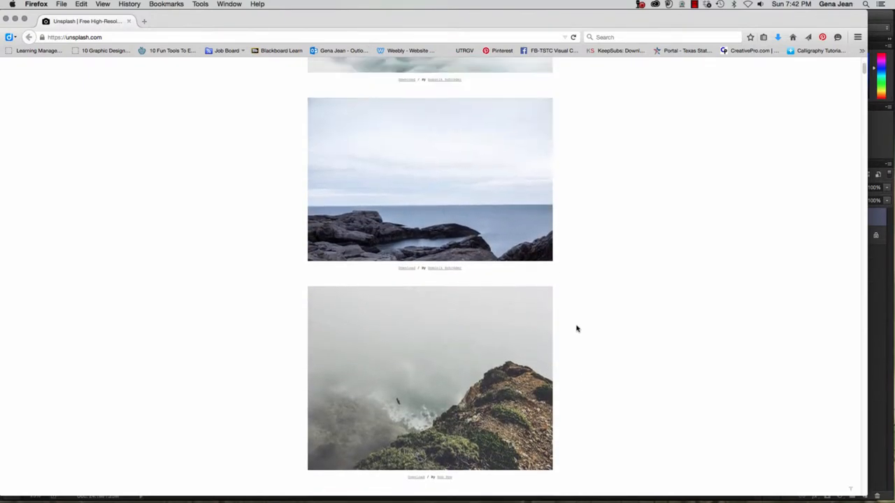
scroll(577, 329, up, 5)
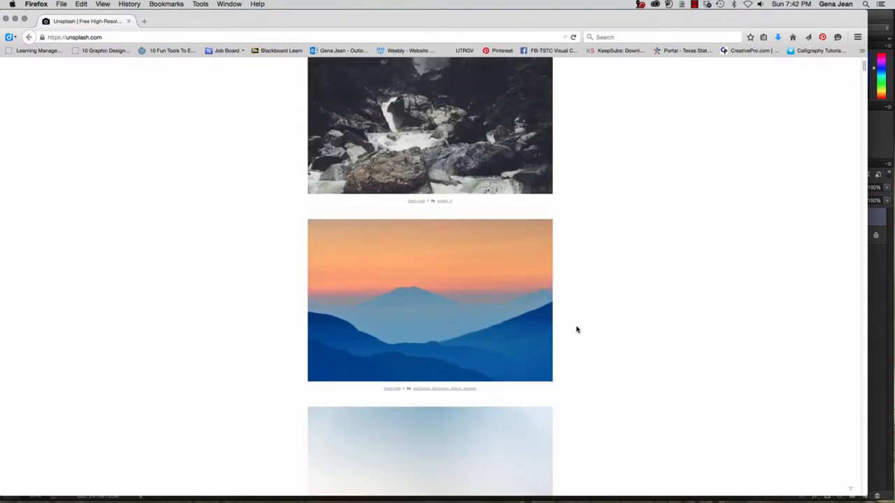
click(418, 298)
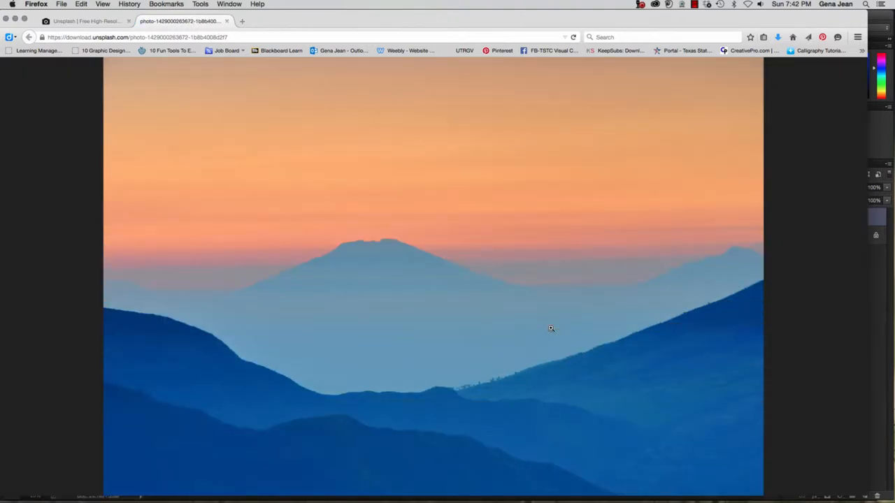
Copy the photo image, return to the first Unsplash tab, and minimize Firefox
right_click(395, 216)
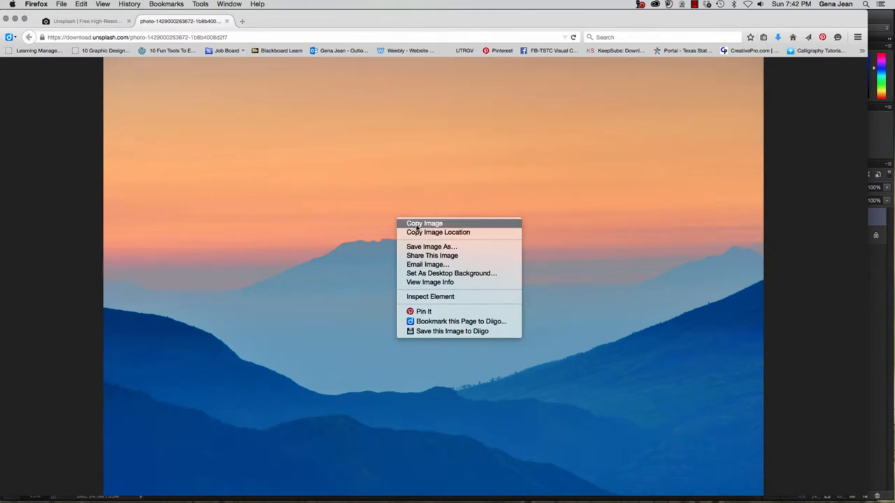
click(417, 225)
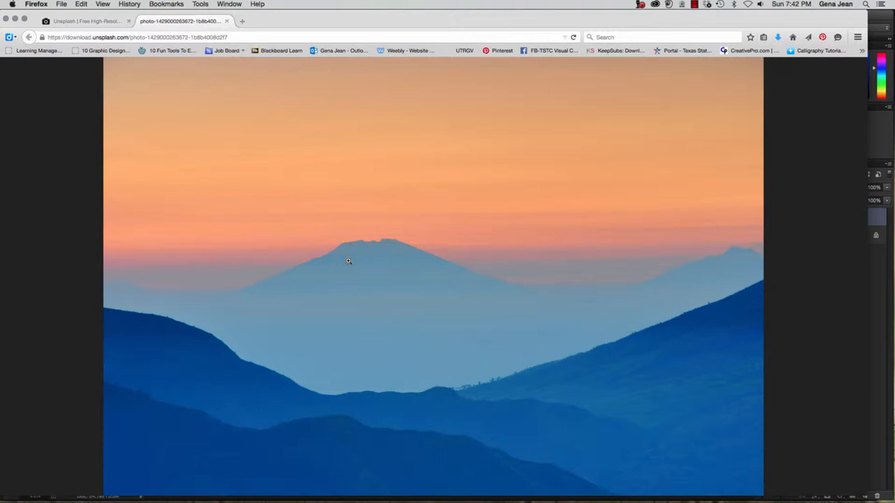
right_click(423, 225)
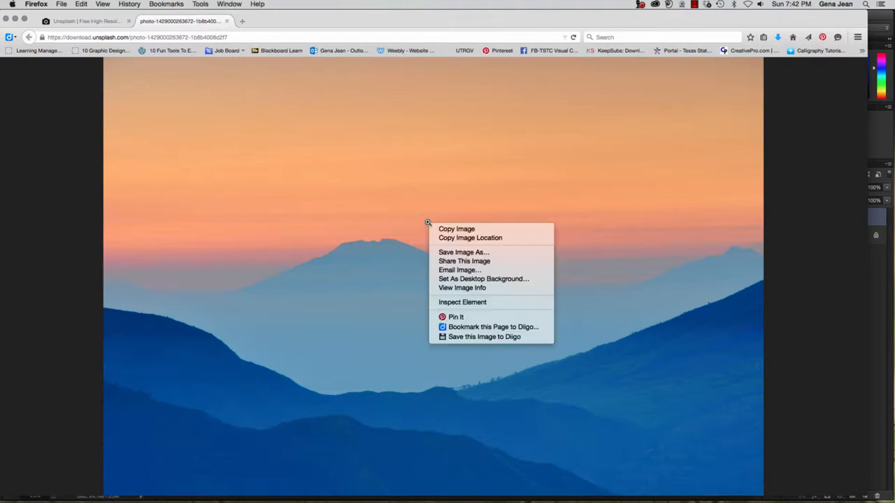
click(469, 232)
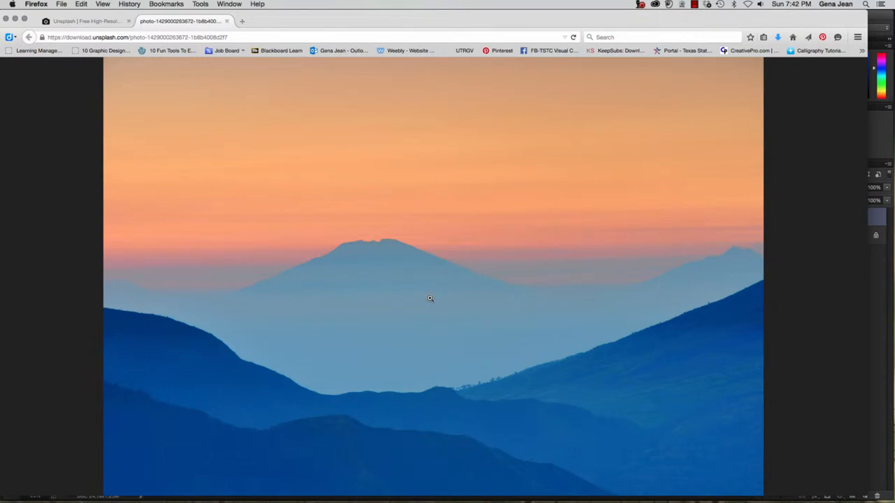
click(94, 22)
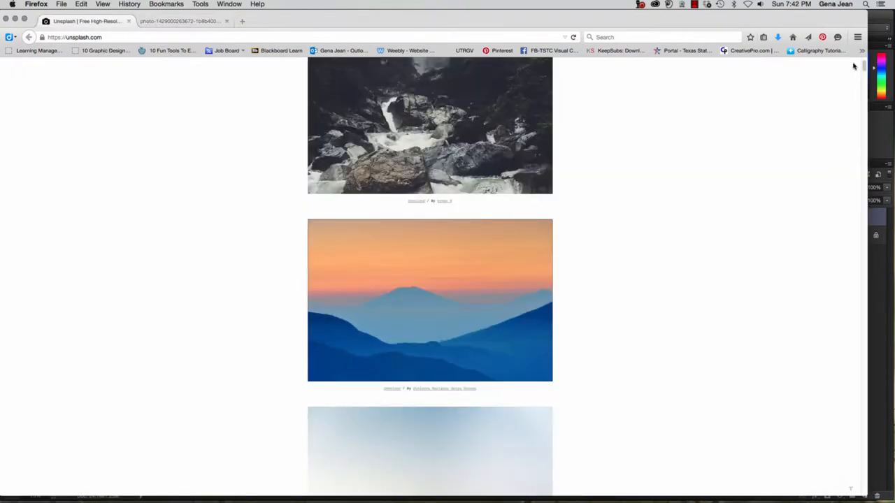
drag(865, 66, 837, 63)
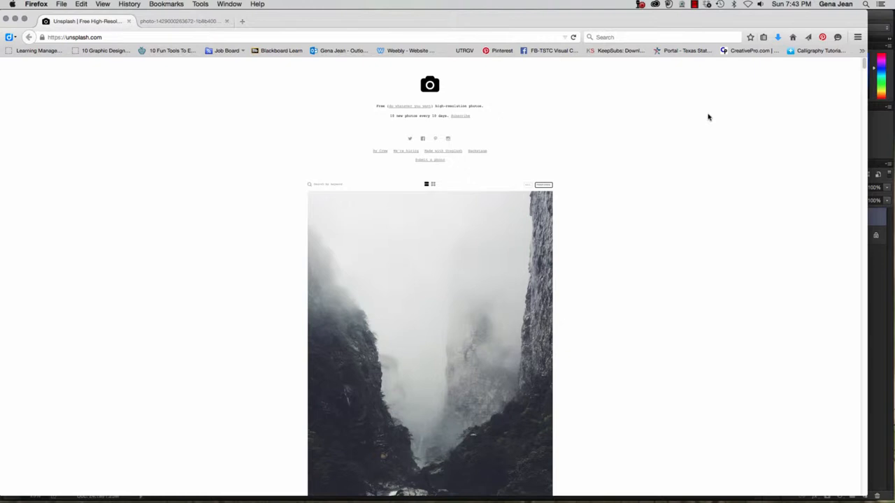
click(16, 19)
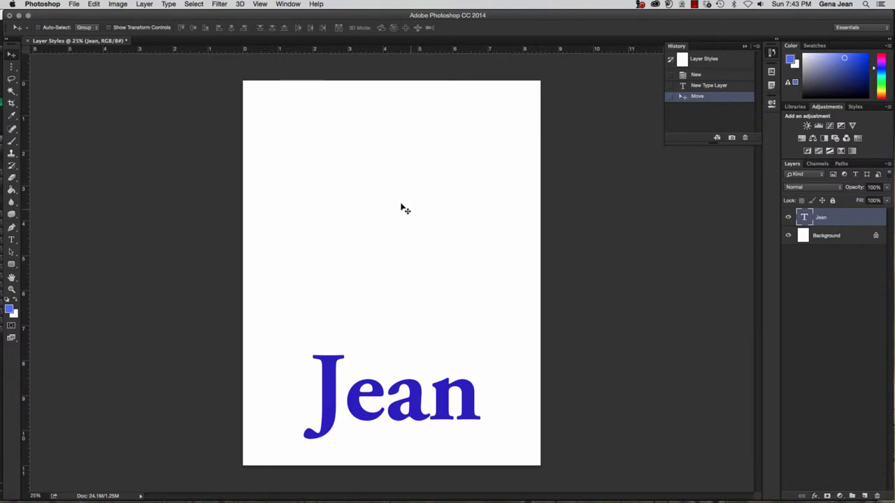
Paste the copied mountain photo as Layer 1 and zoom out to see the whole page
click(94, 4)
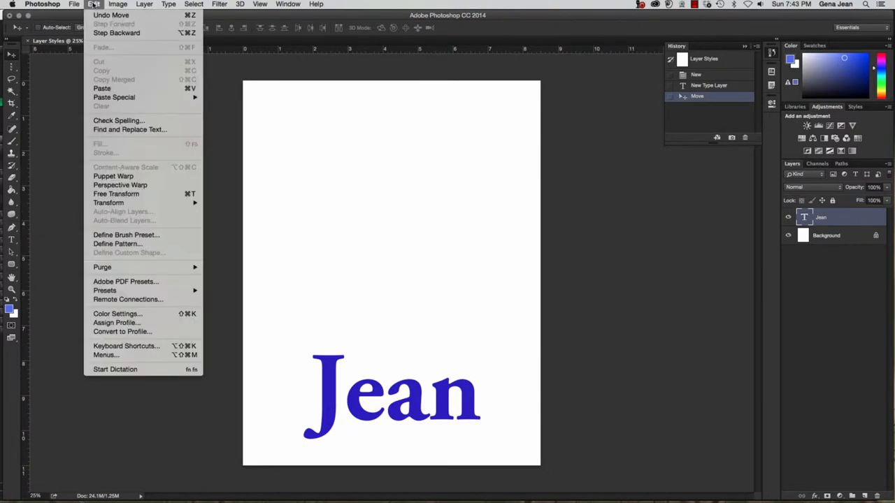
click(102, 88)
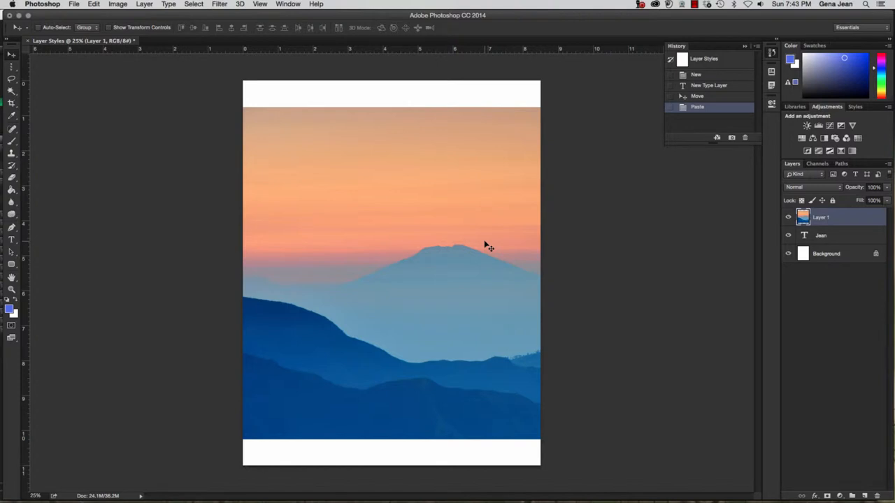
key(super)
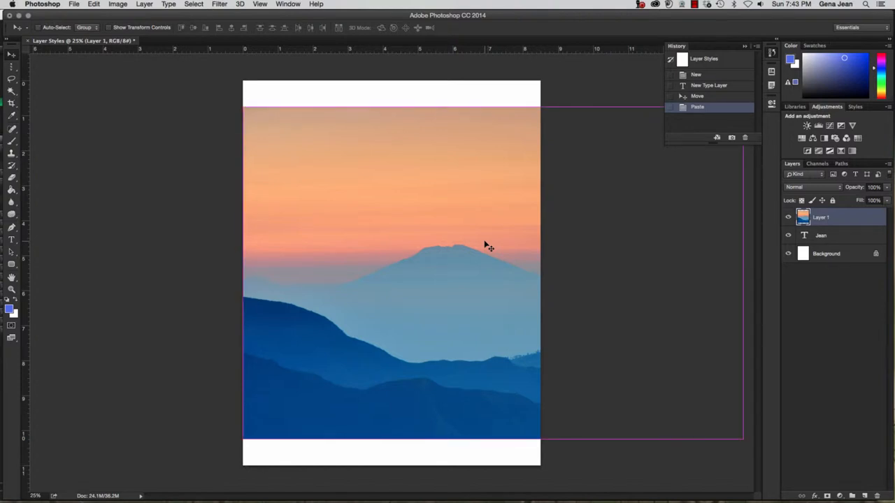
key(super+minus)
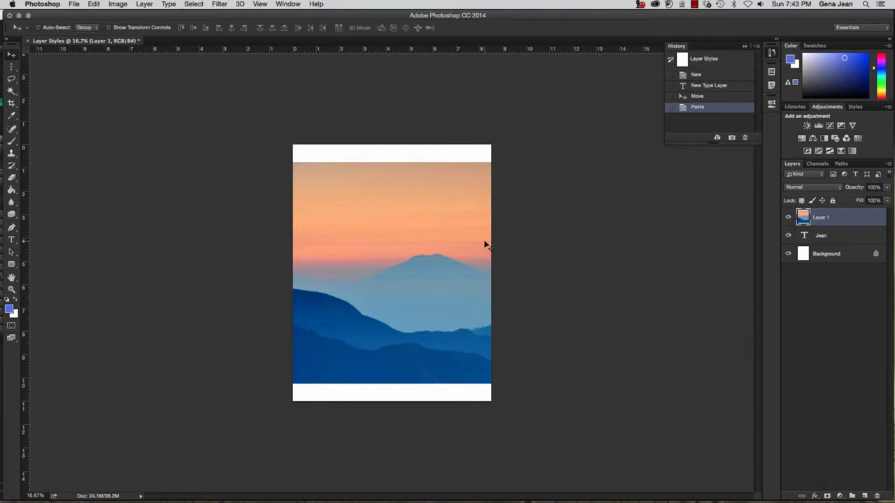
Scale the photo to about 53%, centre it on the upper page, and move Jean up beneath it
key(super+t)
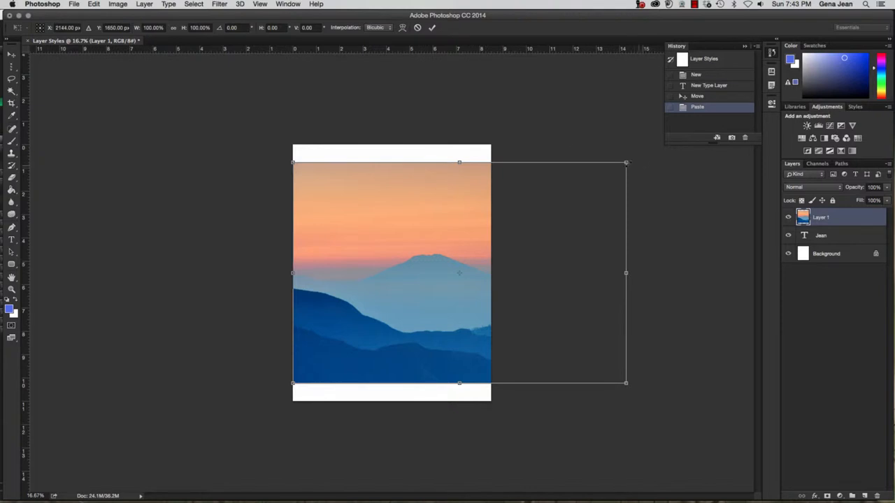
drag(626, 162, 448, 233)
drag(417, 303, 421, 221)
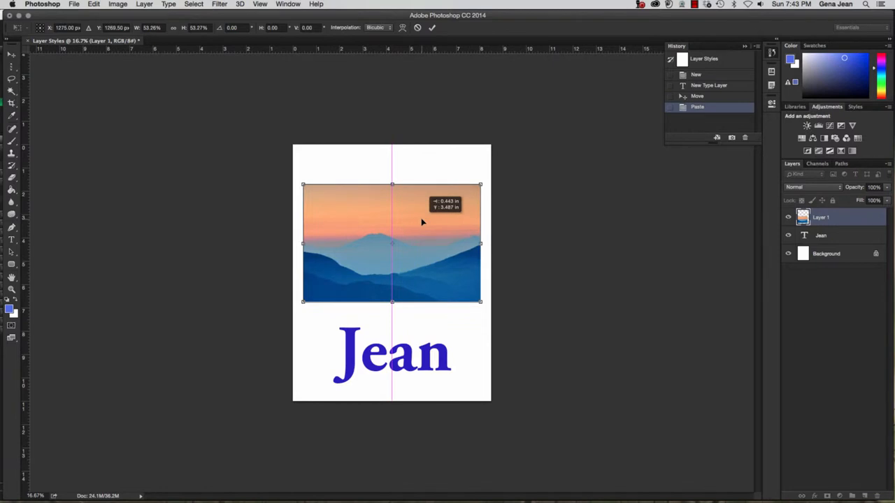
drag(422, 222, 425, 212)
key(Return)
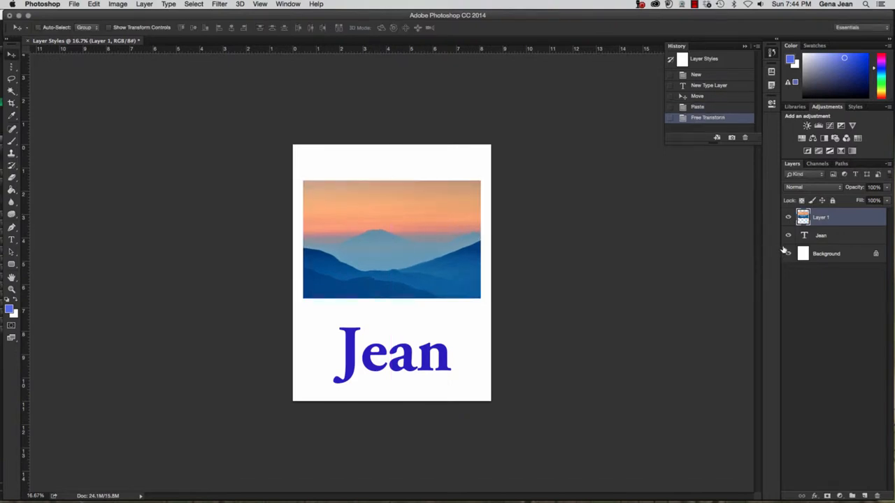
click(834, 237)
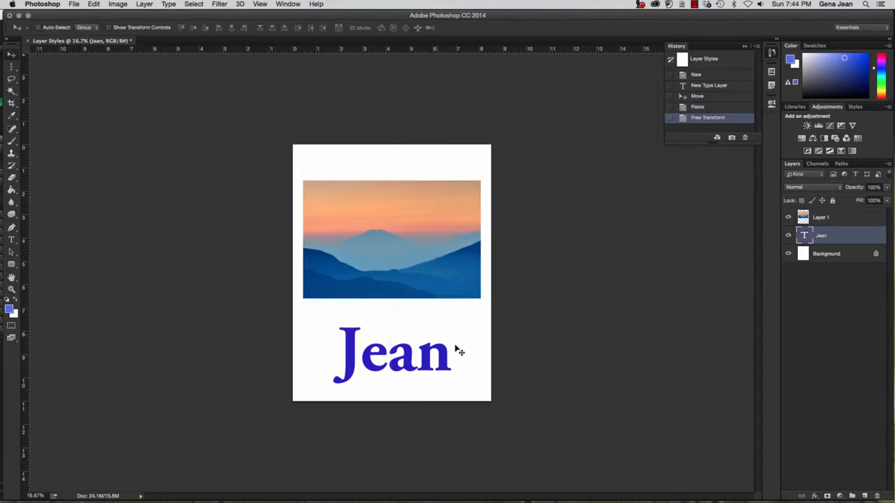
drag(427, 364, 427, 354)
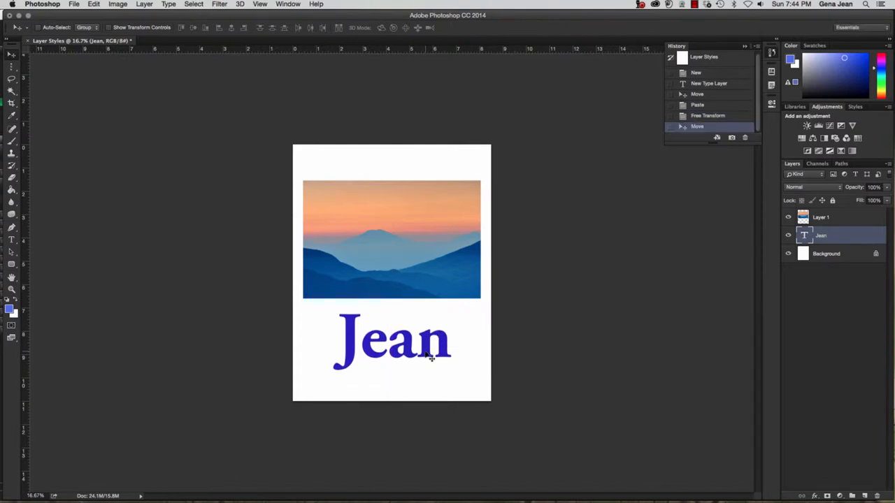
Recolour the Jean text to a dark blue sampled from the photo's mountains
key(t)
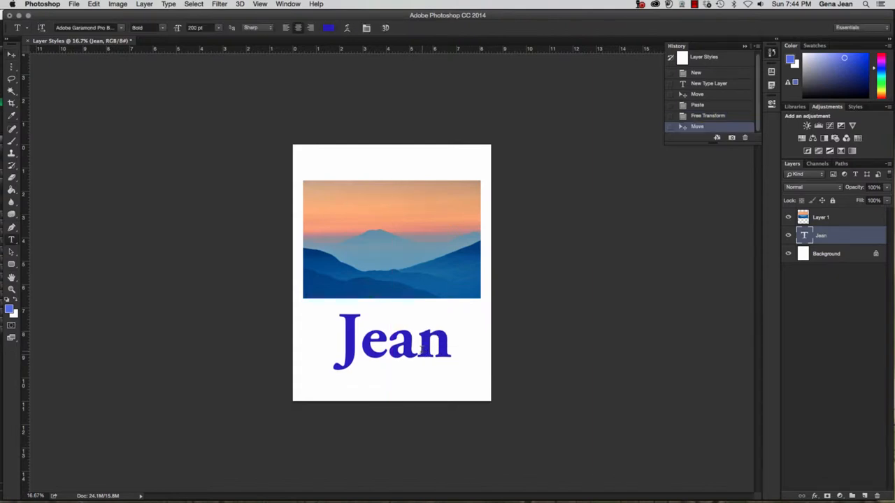
double_click(416, 340)
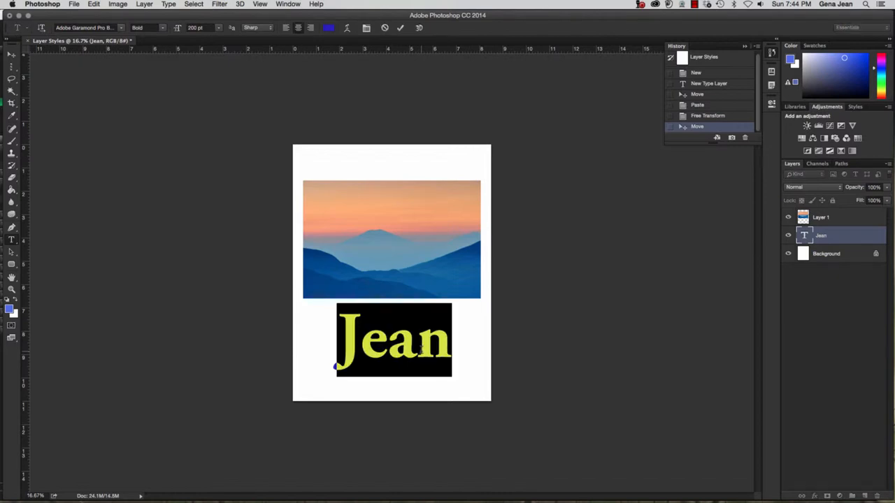
click(329, 28)
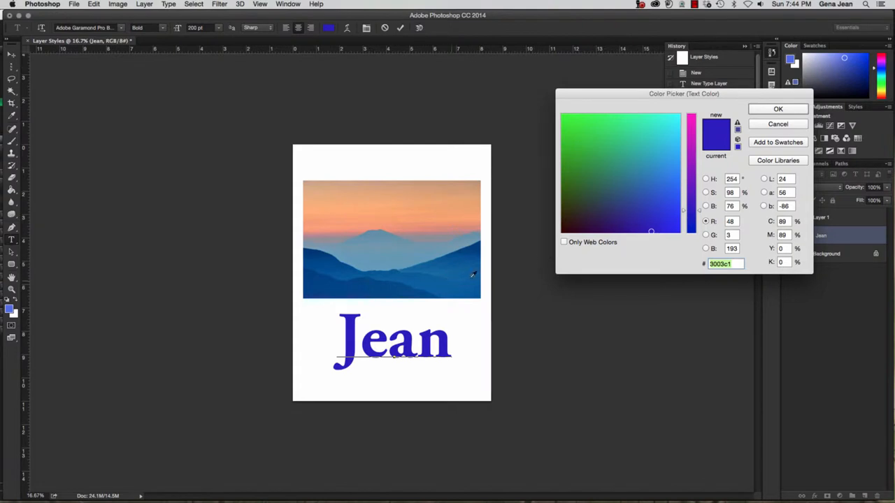
click(476, 243)
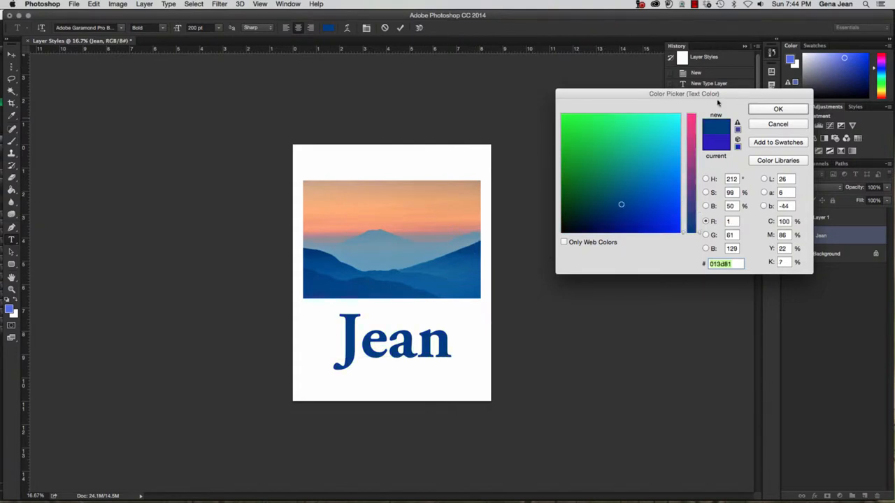
click(480, 243)
click(791, 110)
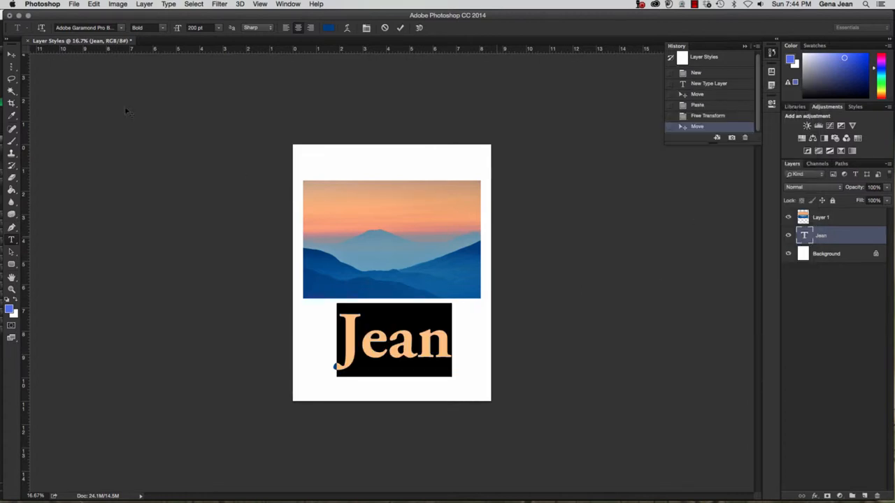
click(11, 56)
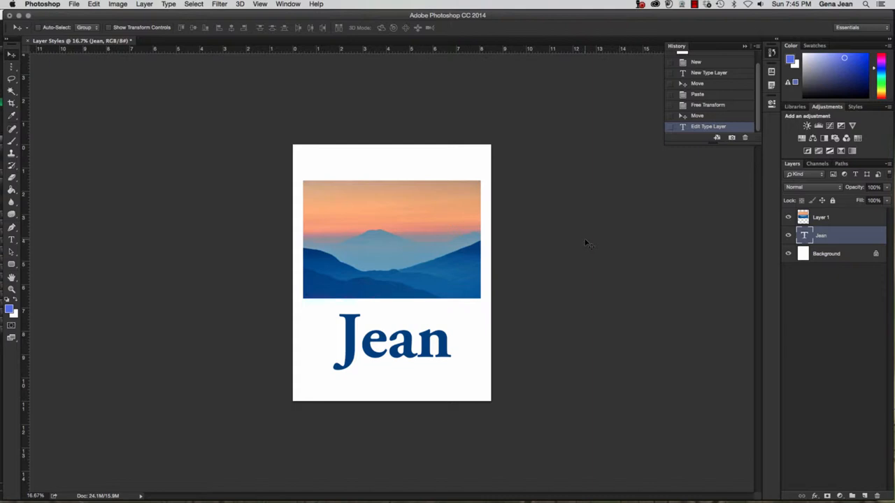
click(94, 4)
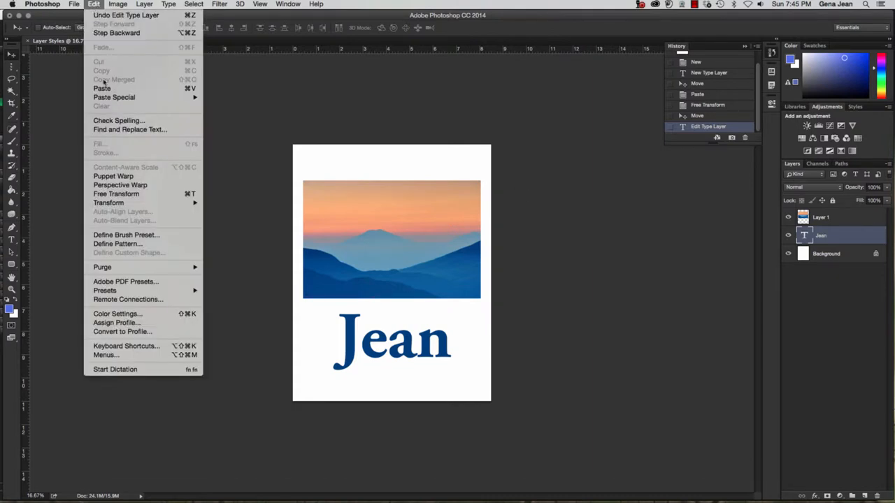
click(447, 126)
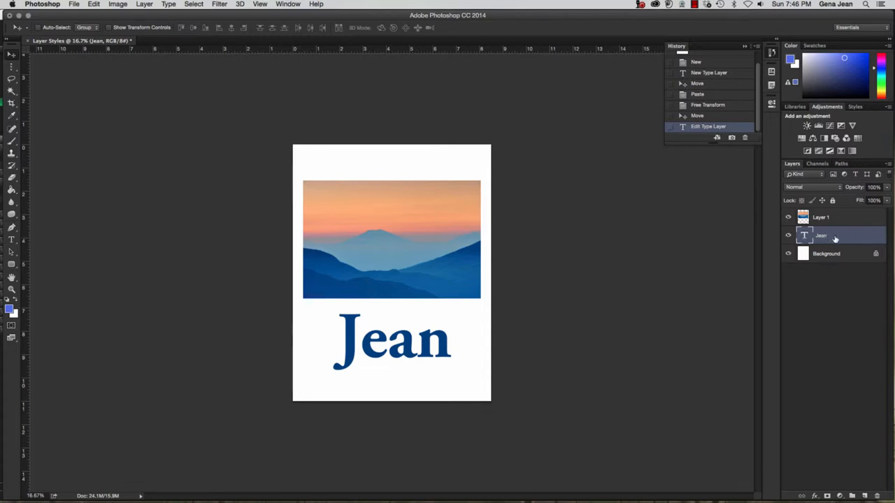
double_click(855, 238)
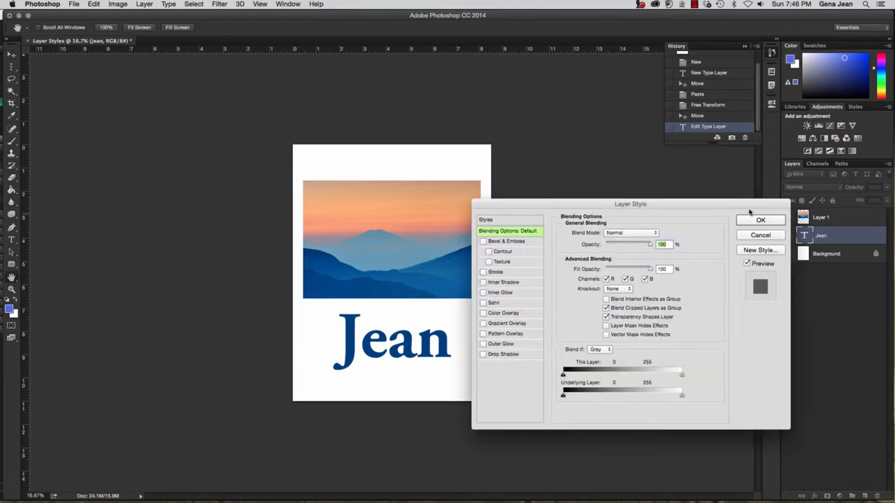
drag(750, 207, 516, 144)
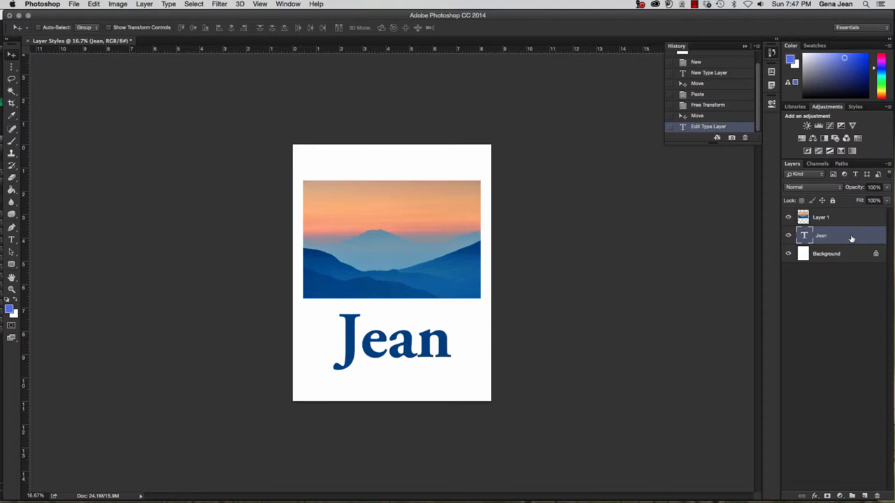
In Jean's Layer Style, enable Drop Shadow, Pattern Overlay, Stroke, Satin and Bevel & Emboss
double_click(851, 238)
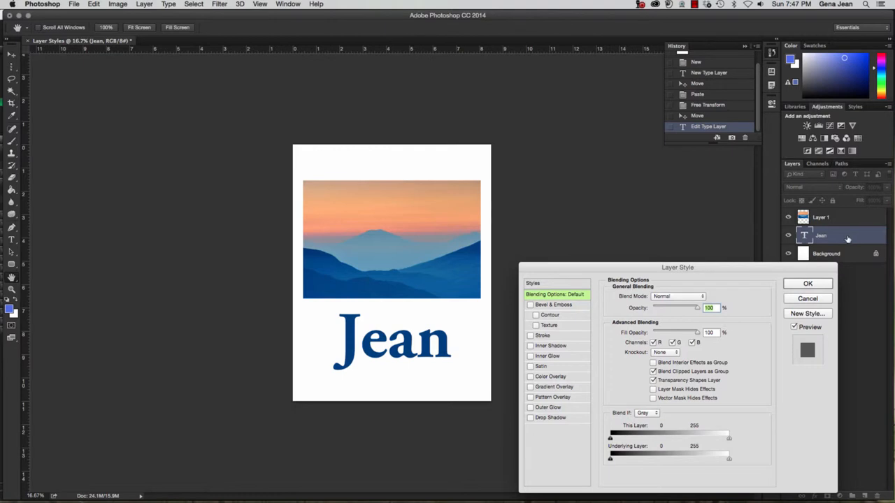
click(543, 418)
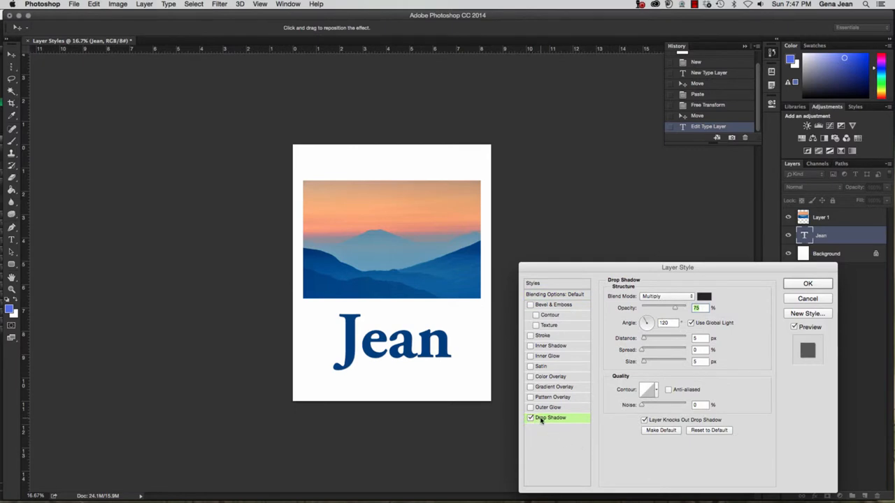
click(531, 397)
click(530, 417)
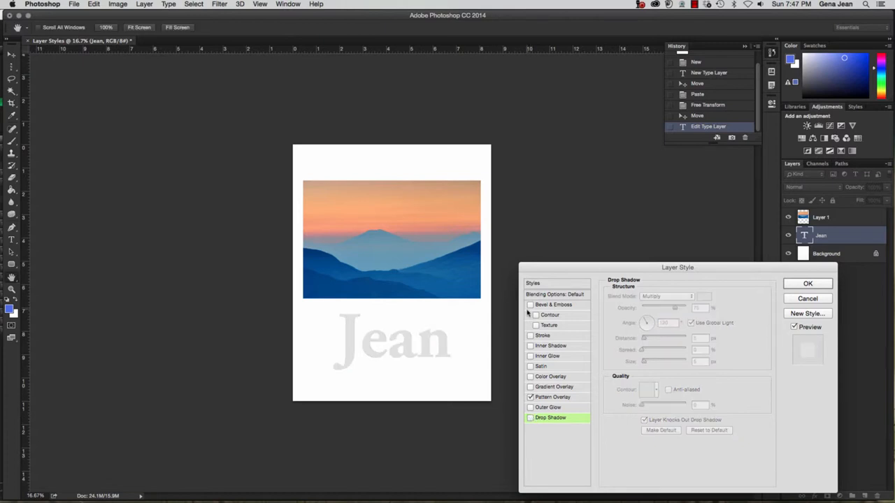
click(530, 337)
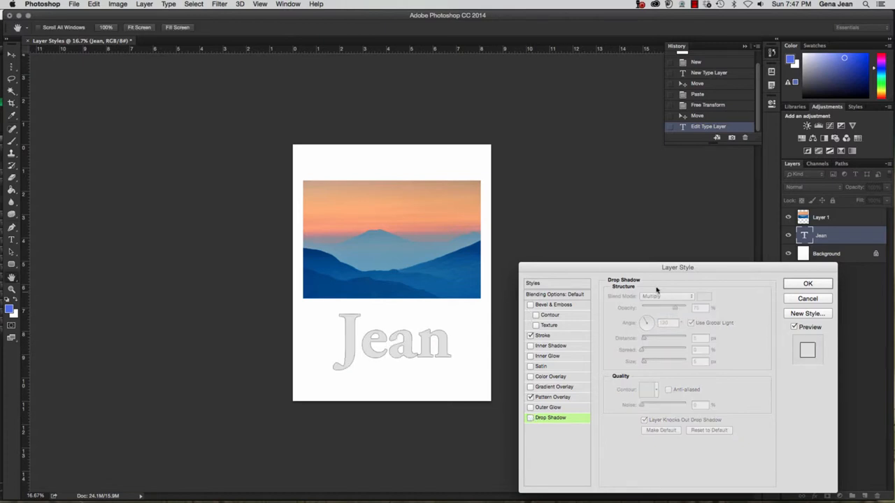
click(530, 367)
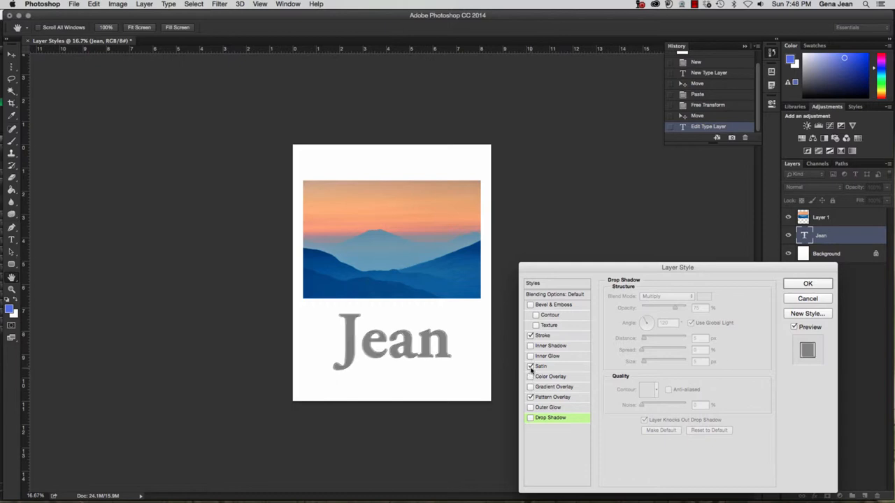
click(531, 306)
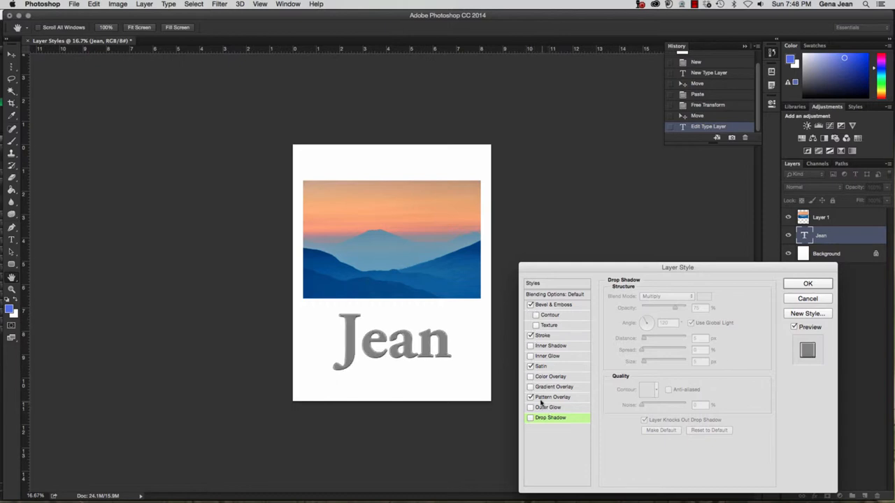
click(530, 418)
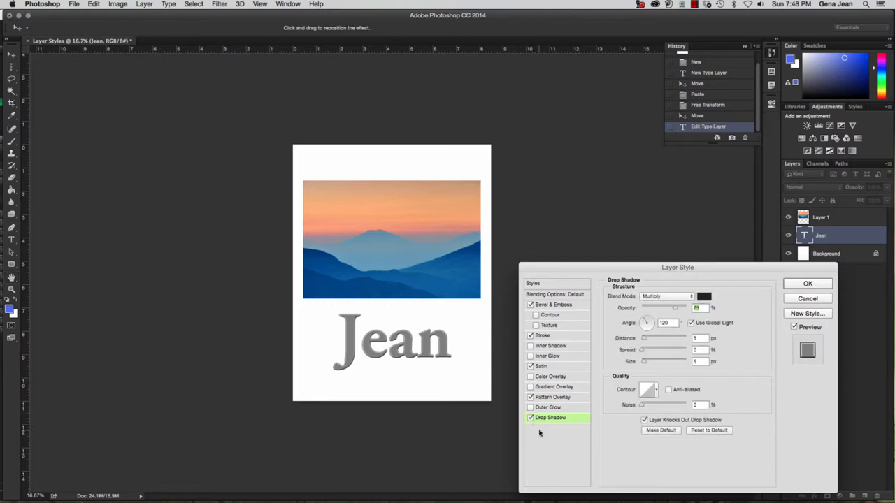
Review each effect, then uncheck Pattern Overlay, Satin, Stroke and Bevel & Emboss, keeping Drop Shadow
click(548, 308)
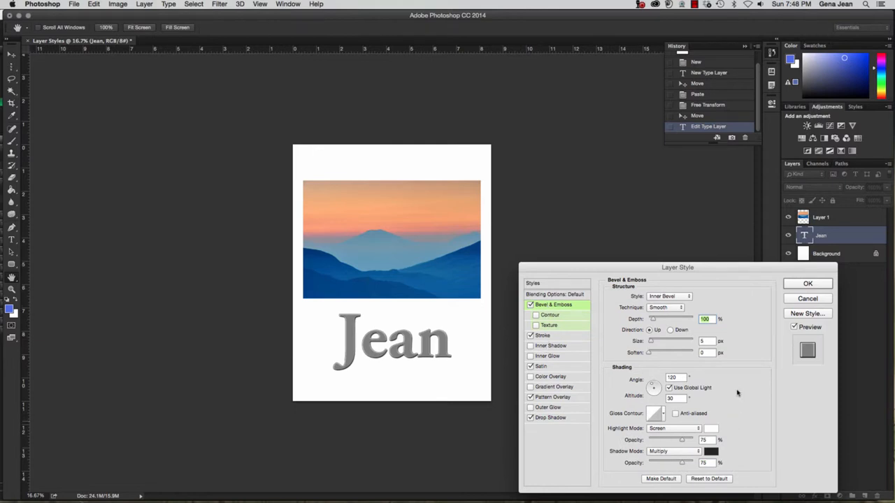
click(542, 336)
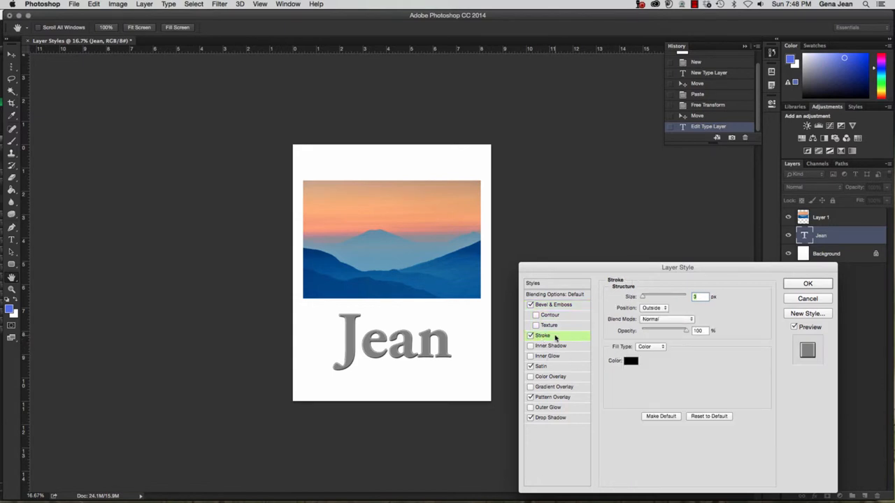
click(541, 366)
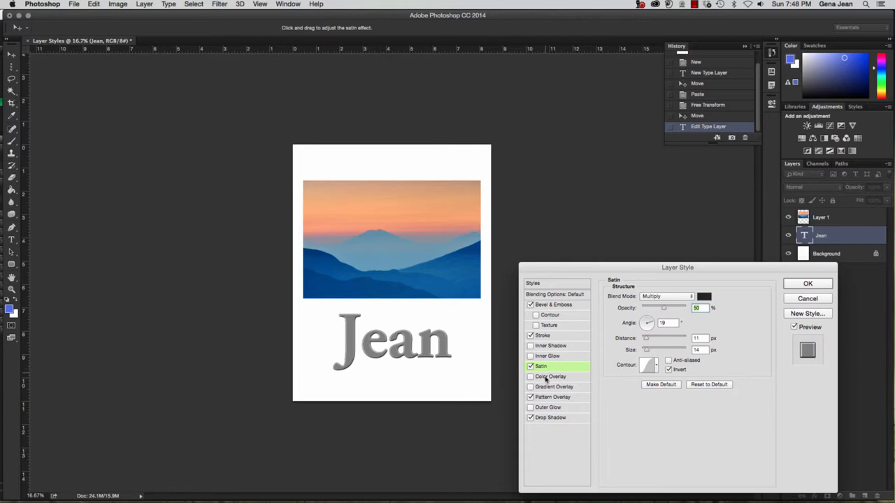
click(552, 398)
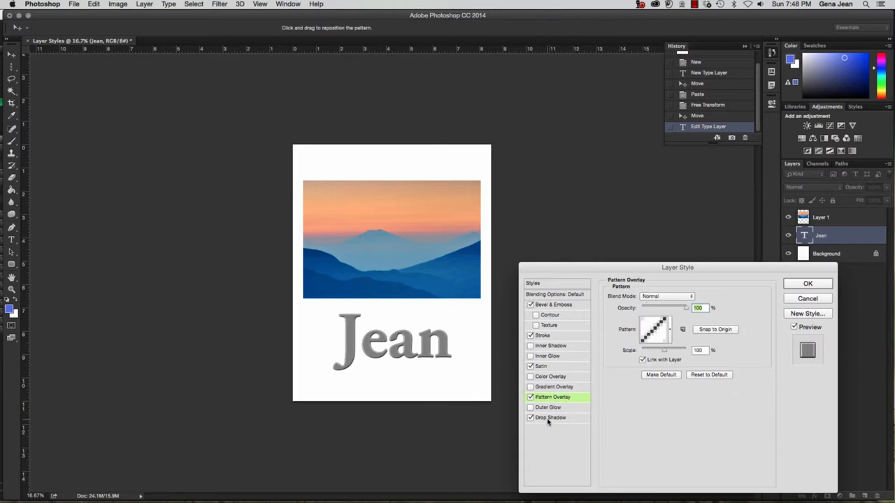
click(530, 397)
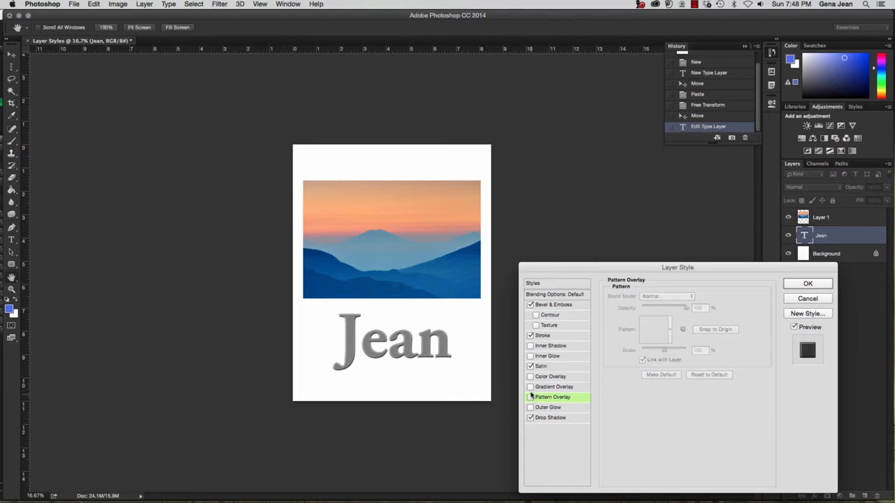
click(530, 367)
click(530, 337)
click(530, 305)
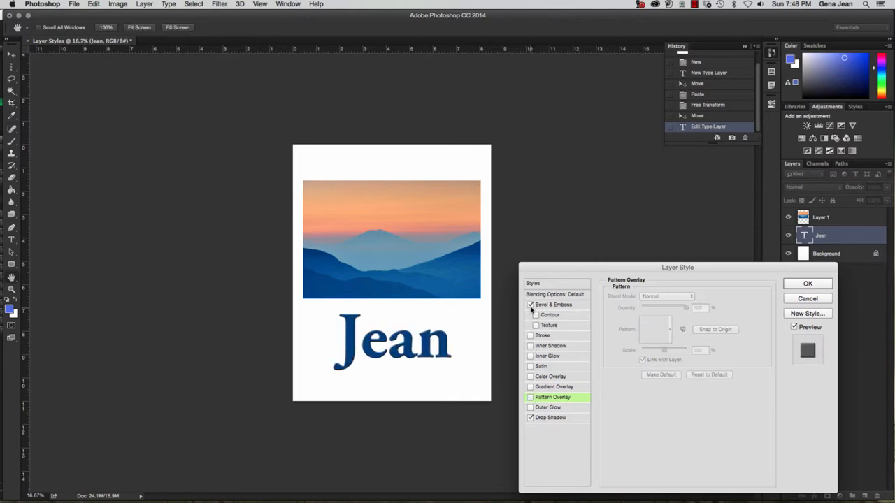
click(551, 418)
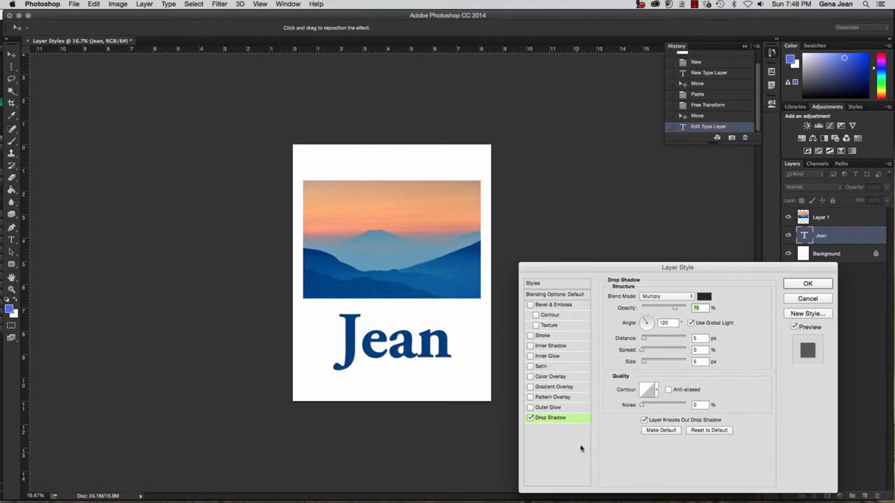
Set the Jean drop shadow to Multiply 75%, distance 17 px, spread 9%, size 32 px
click(692, 297)
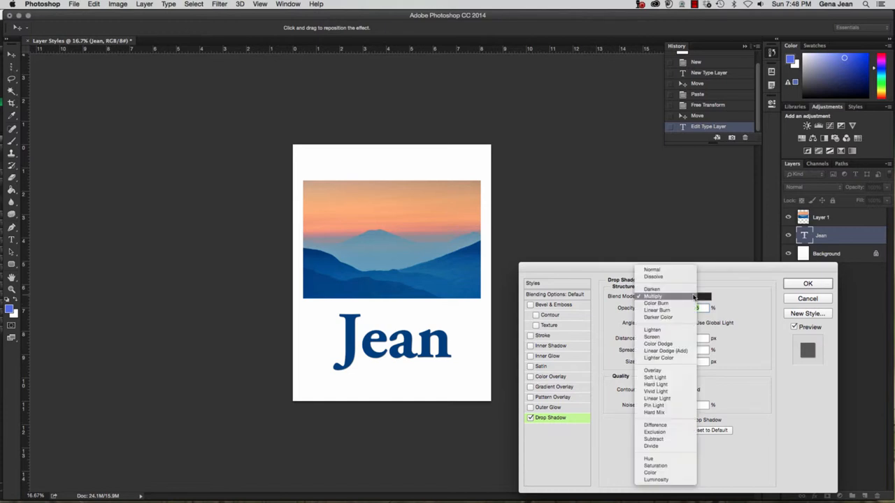
click(693, 298)
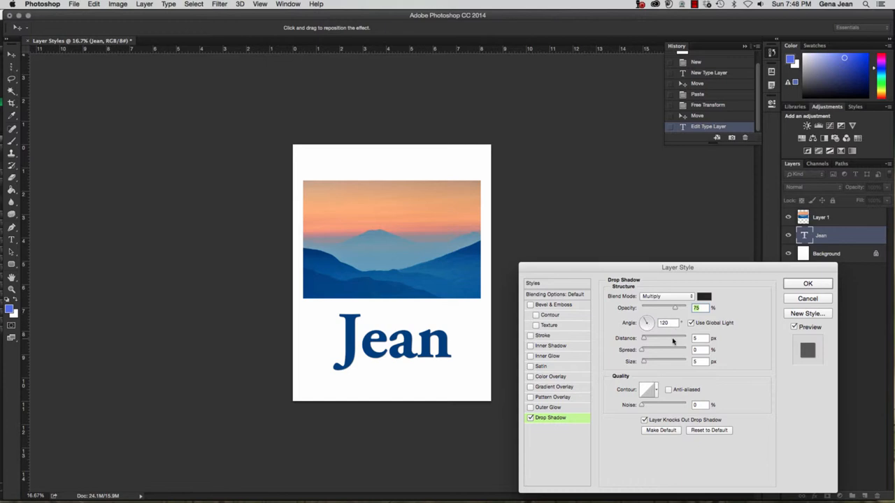
click(656, 392)
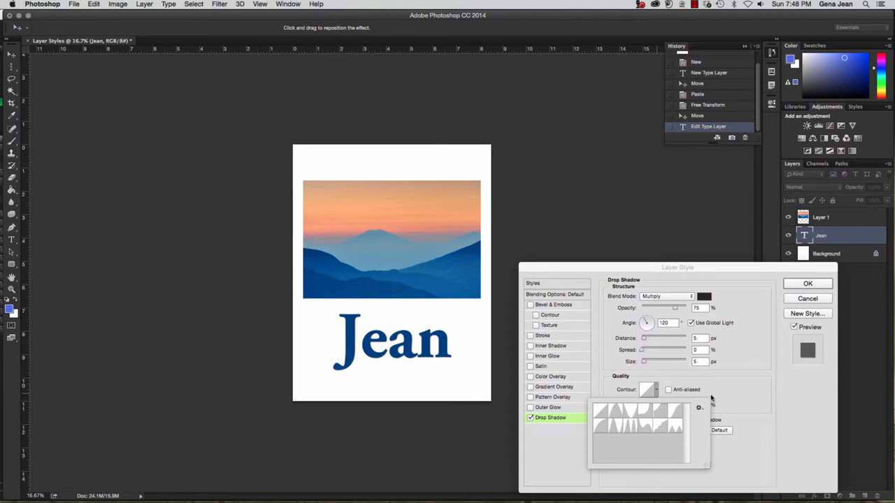
click(657, 396)
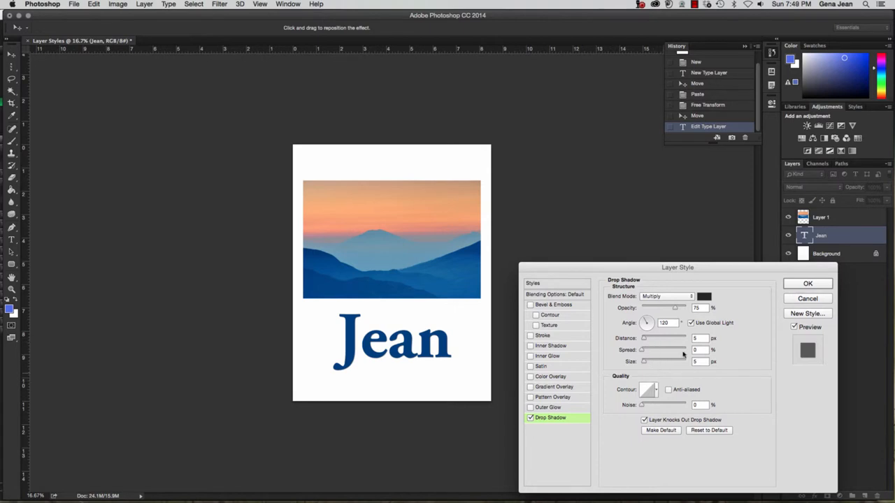
click(707, 297)
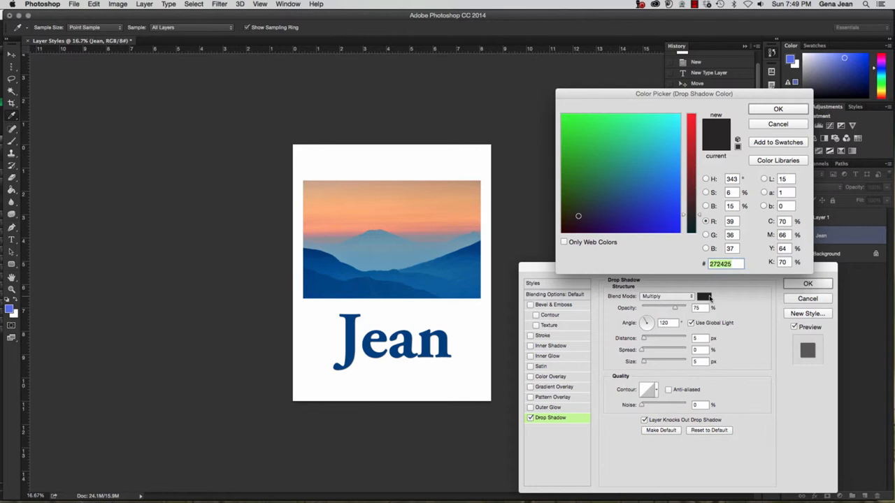
click(779, 110)
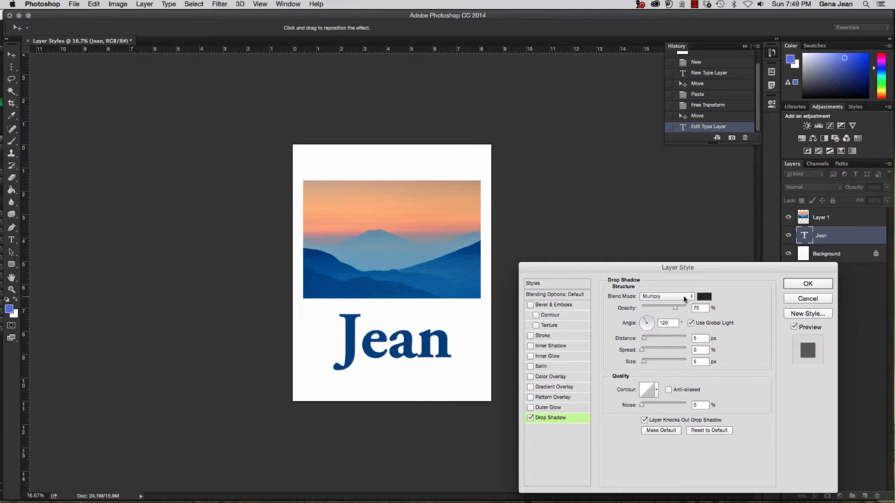
click(644, 339)
drag(644, 339, 650, 362)
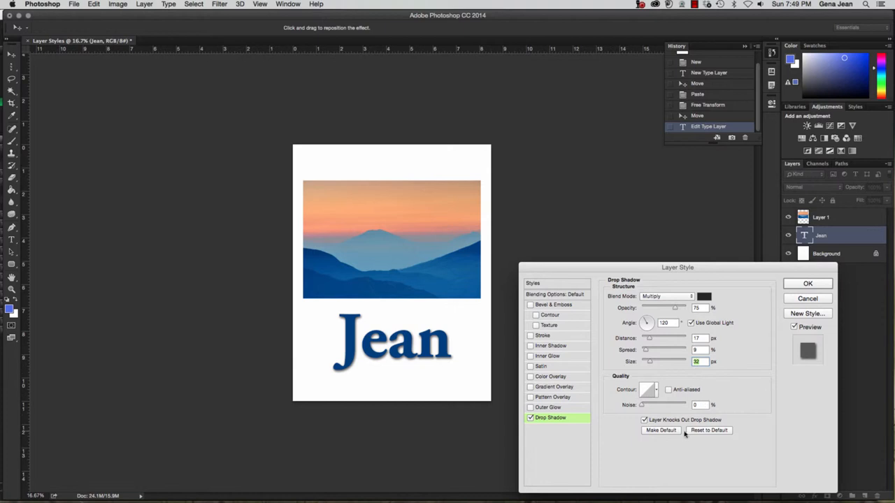
Compare Jean with the drop shadow off and on, then confirm the Layer Style
click(530, 418)
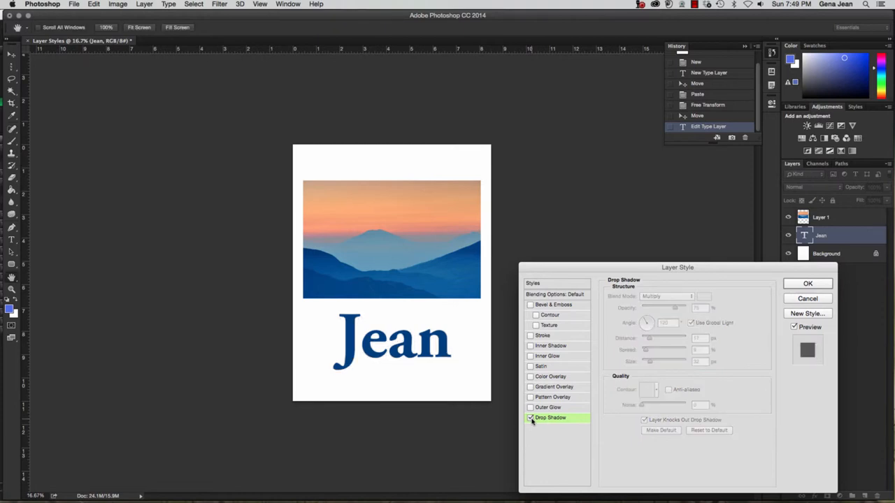
click(530, 418)
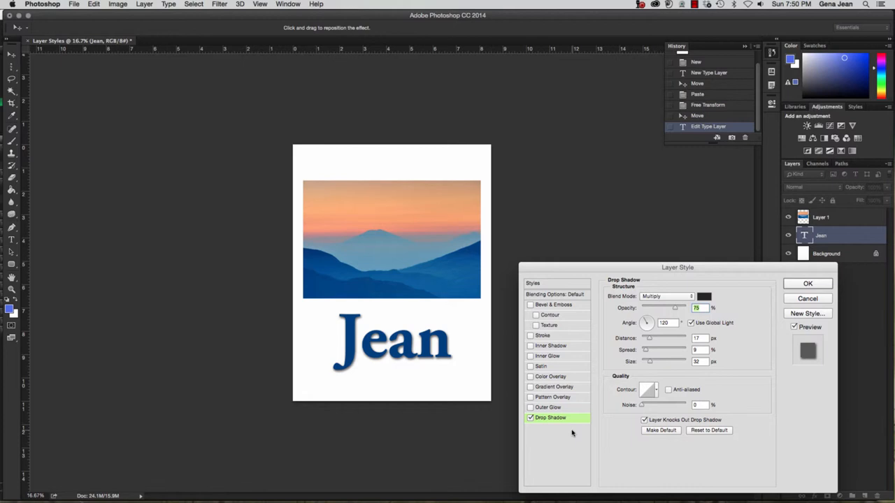
click(807, 284)
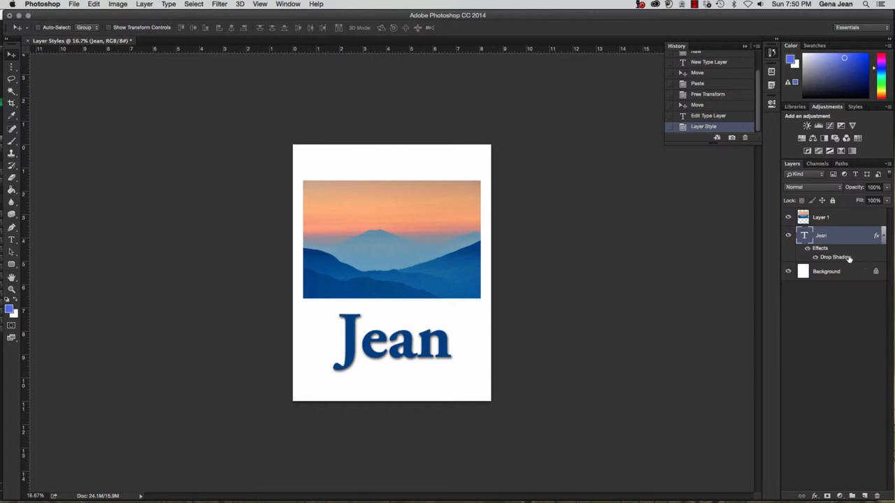
click(815, 258)
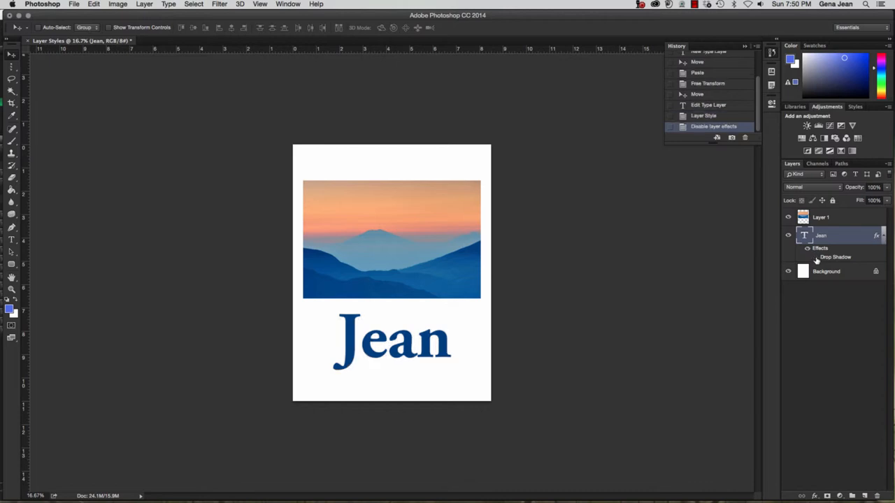
click(816, 258)
click(808, 249)
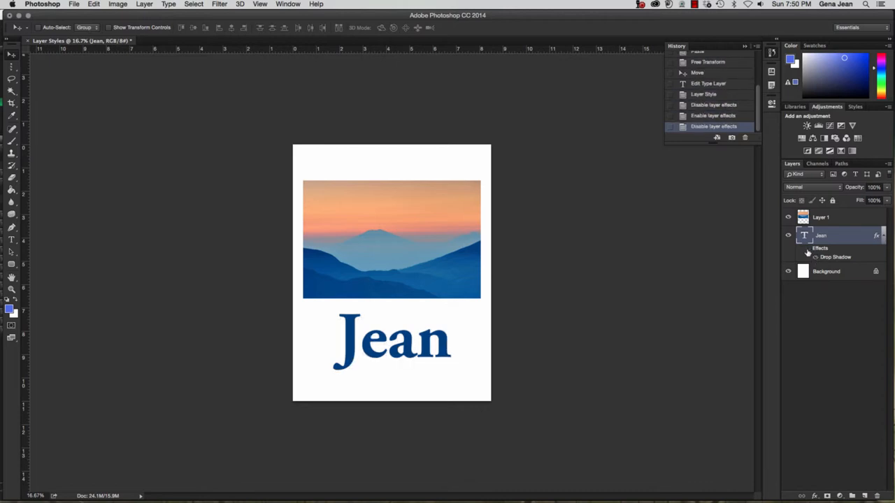
click(808, 250)
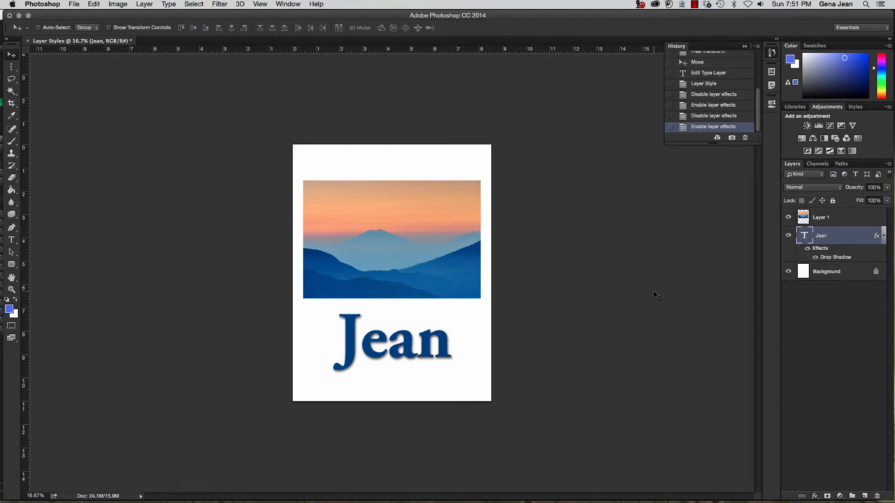
click(832, 220)
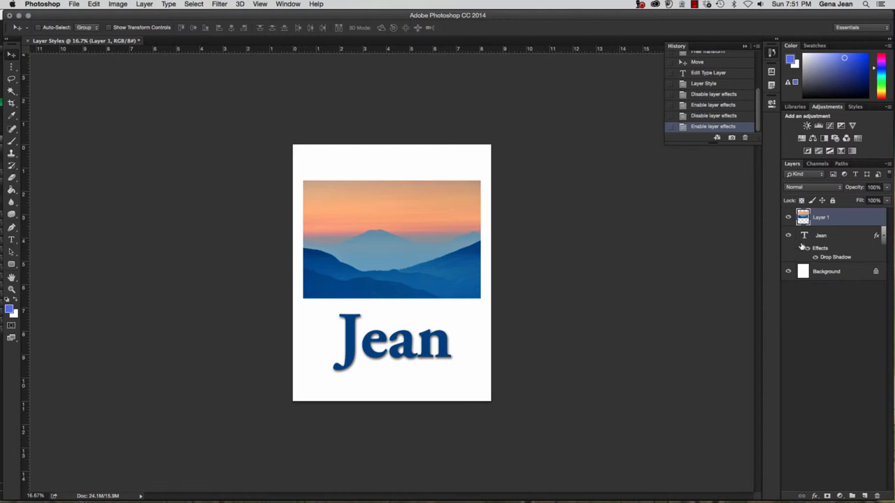
Add a 3 px black outside stroke at 100% opacity to the photo layer (Layer 1)
double_click(855, 220)
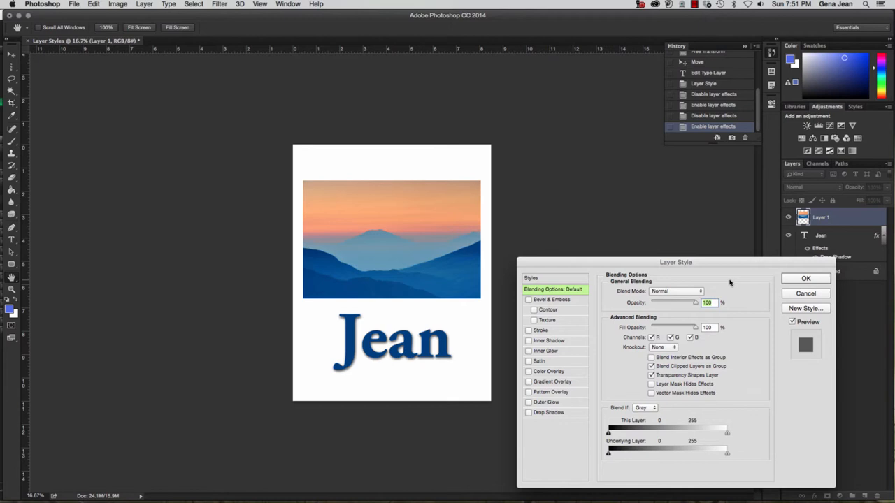
click(544, 333)
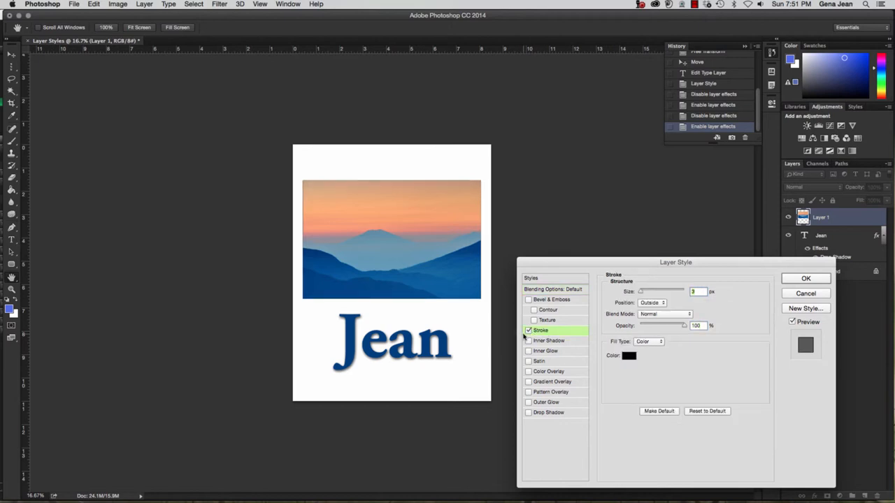
Change the stroke colour to dark blue #013d81, sampled from the Jean text
click(630, 356)
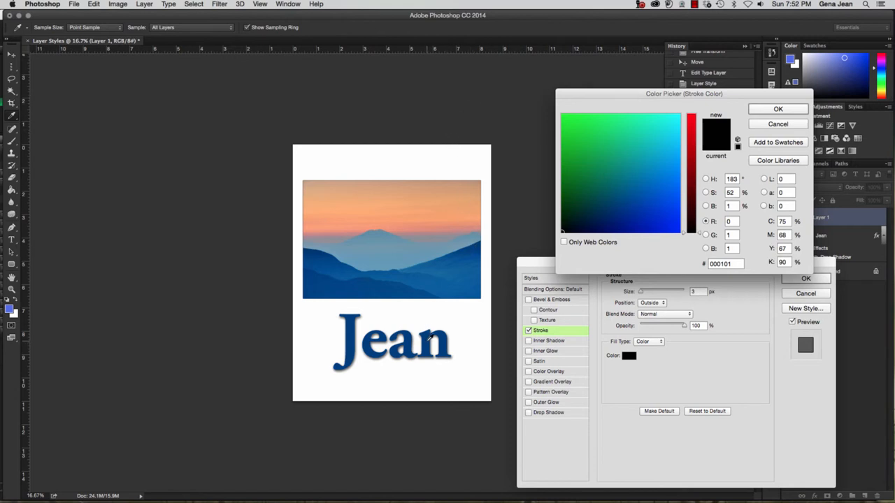
click(431, 338)
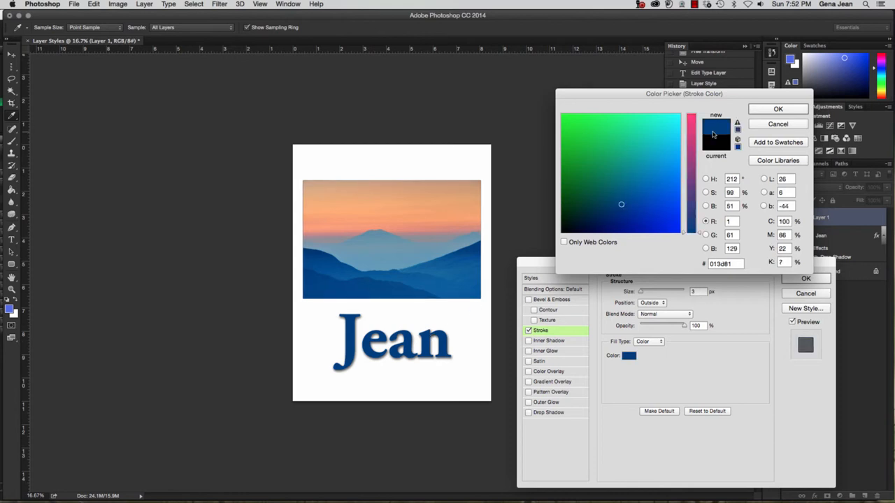
click(772, 110)
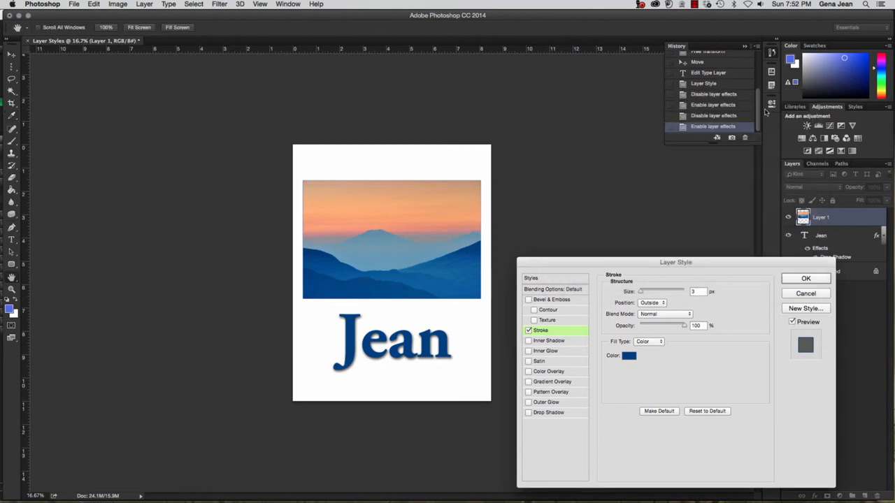
Keep a solid colour fill, move the stroke inside the photo's edge, and set its size to 25 px
click(661, 342)
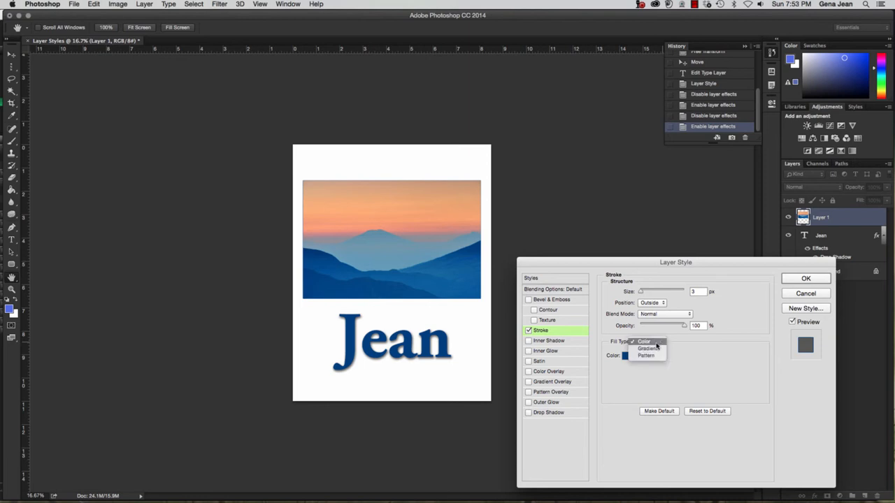
click(661, 342)
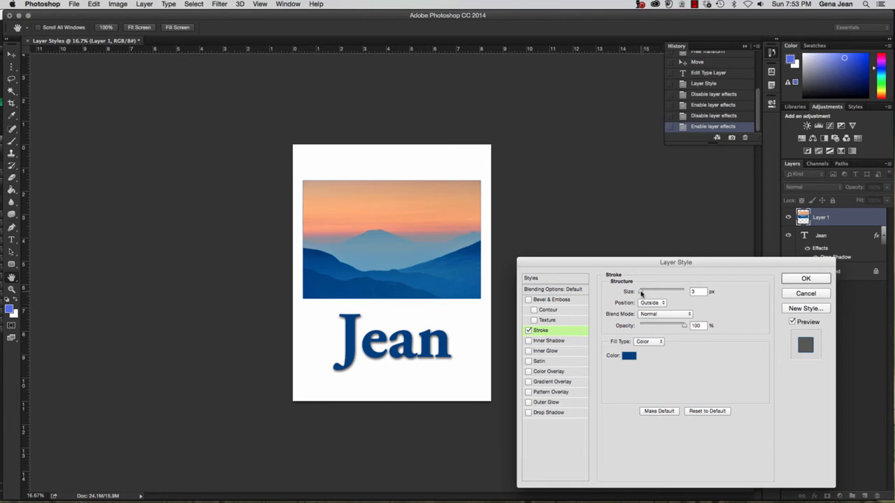
drag(642, 294, 646, 293)
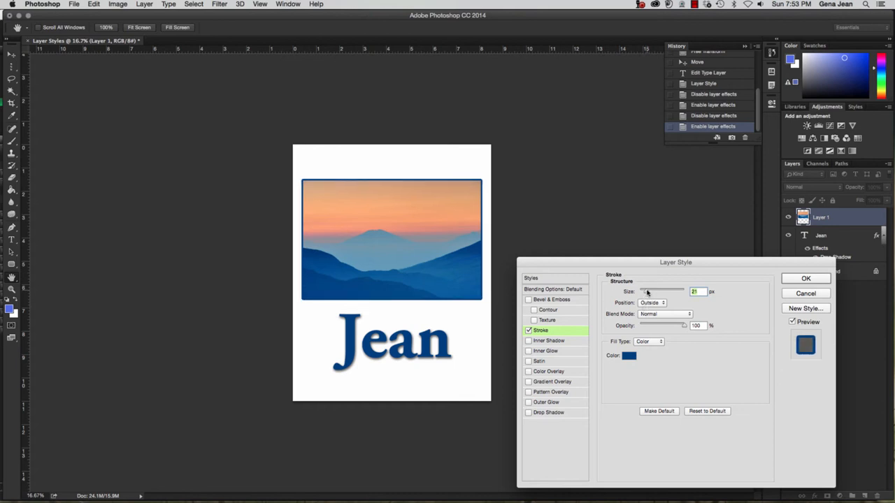
drag(647, 293, 652, 292)
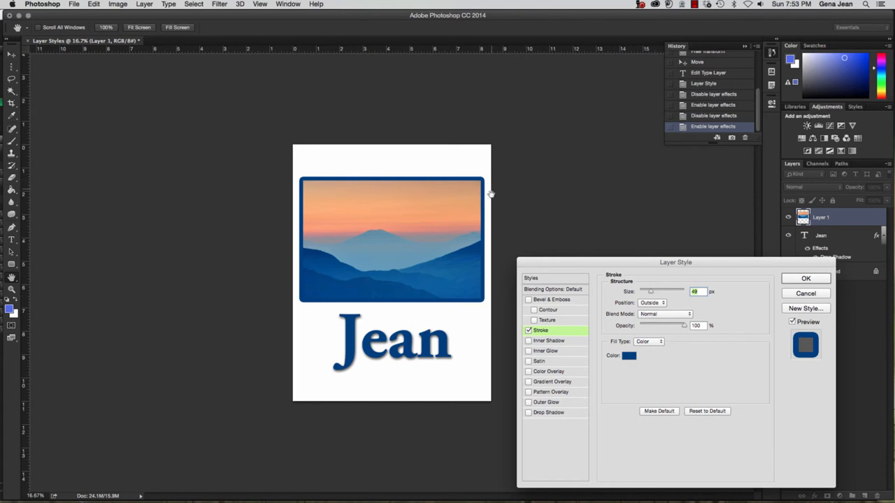
click(660, 305)
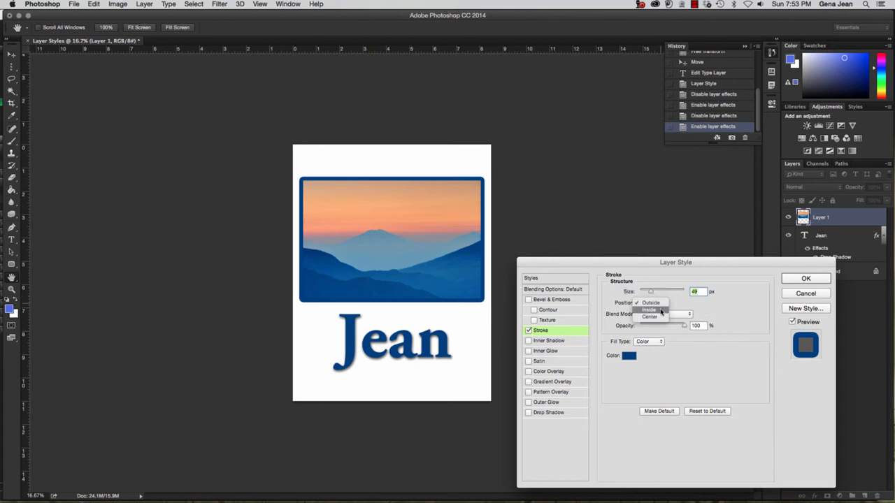
click(660, 311)
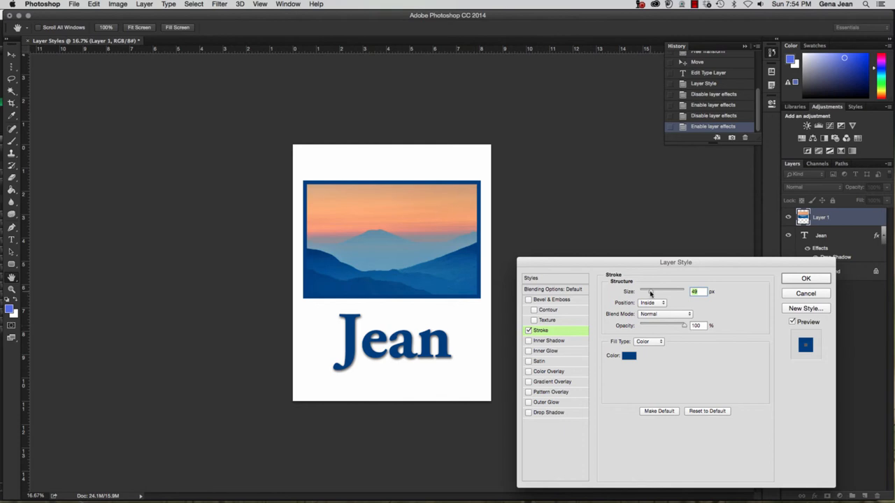
drag(650, 292, 650, 293)
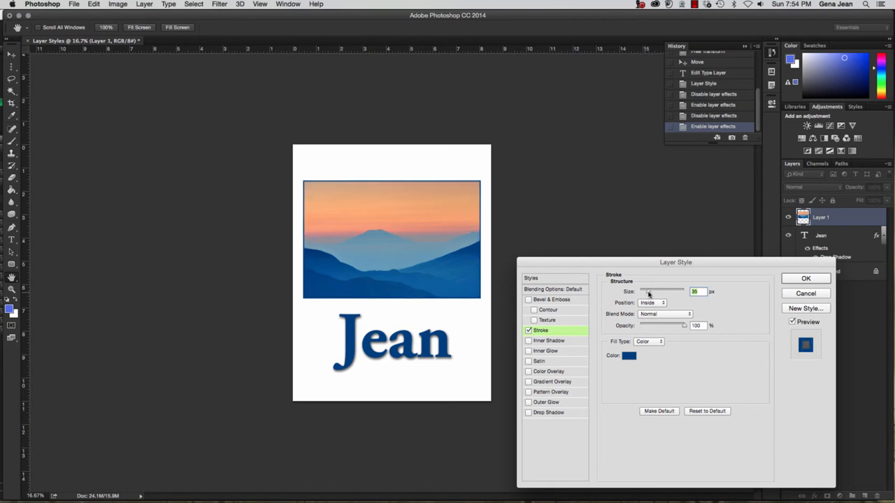
click(702, 291)
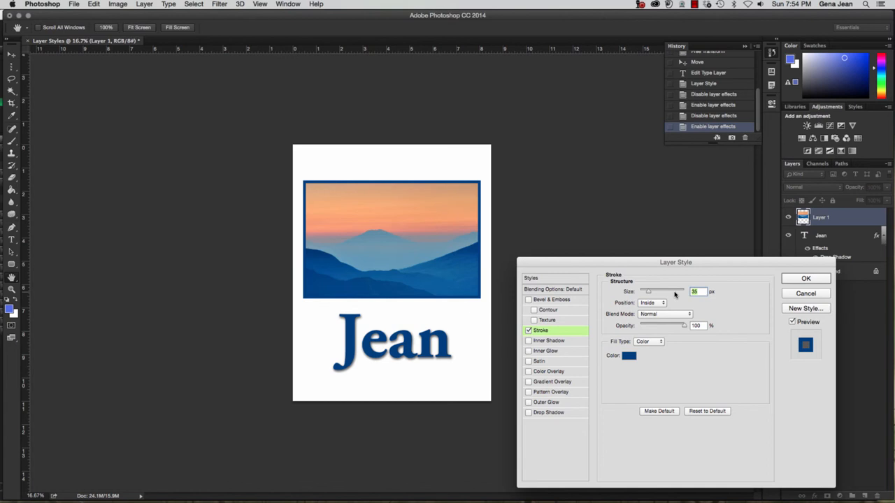
text(25)
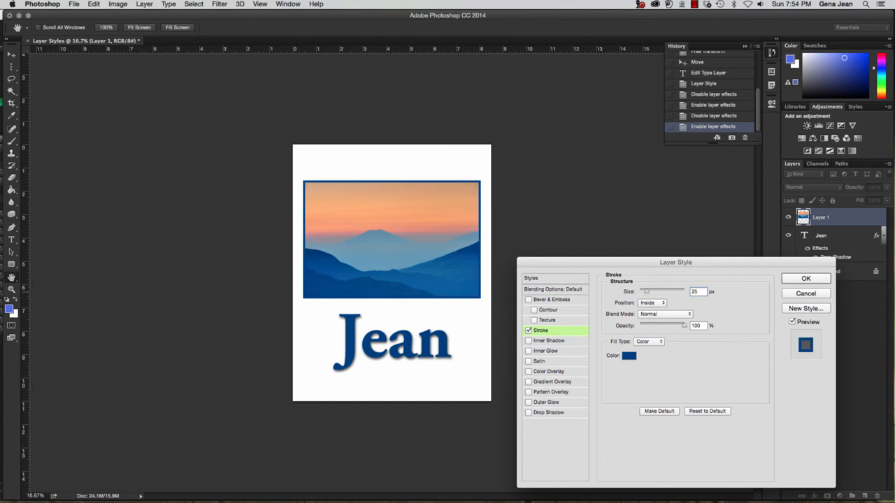
Preview the stroke in Dissolve, Darken, Color Burn, Linear Burn, Lighten, Screen, Linear Dodge and Lighter Color
click(679, 317)
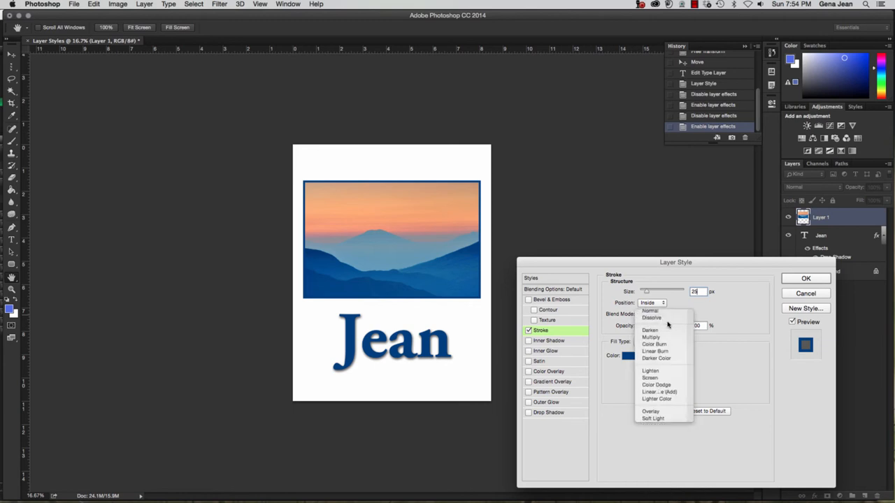
click(668, 319)
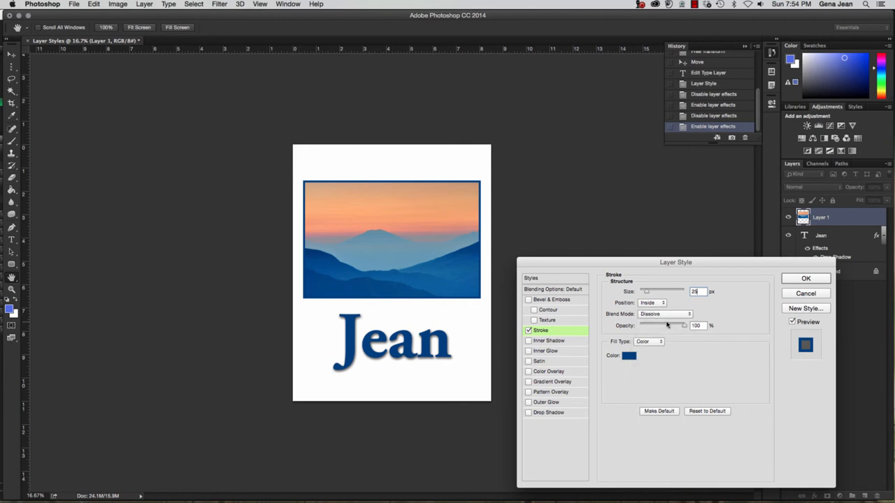
click(667, 317)
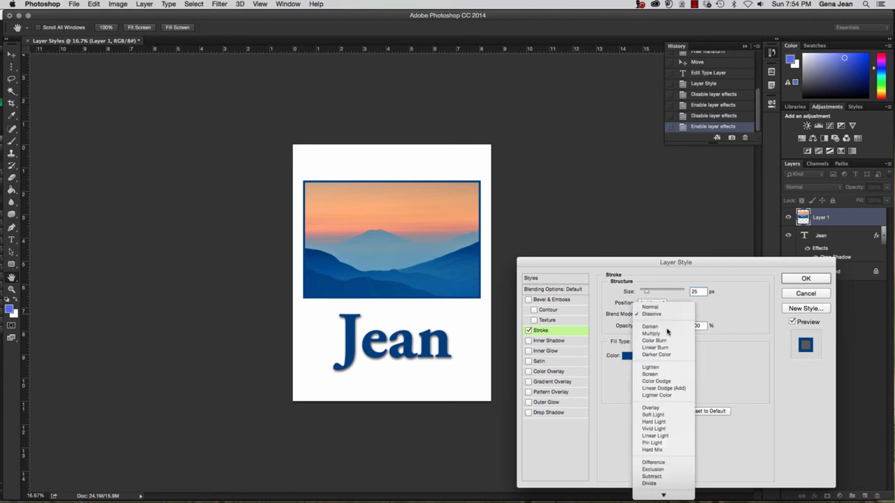
click(668, 332)
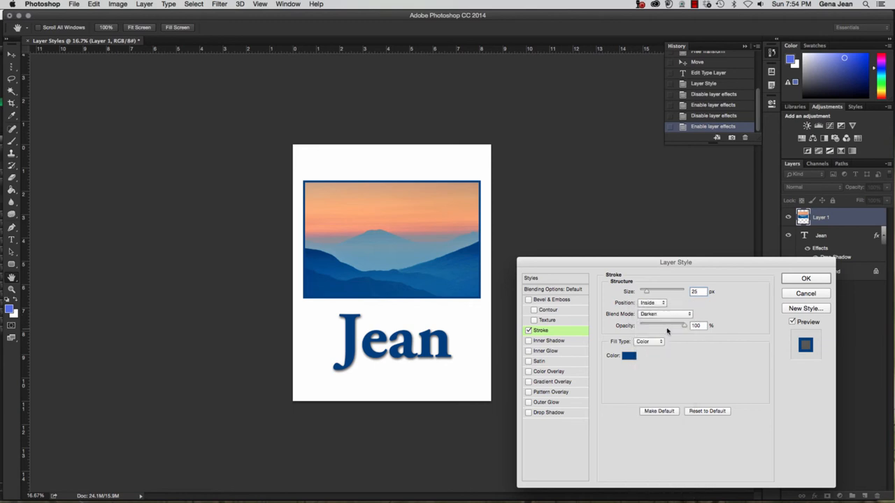
click(666, 314)
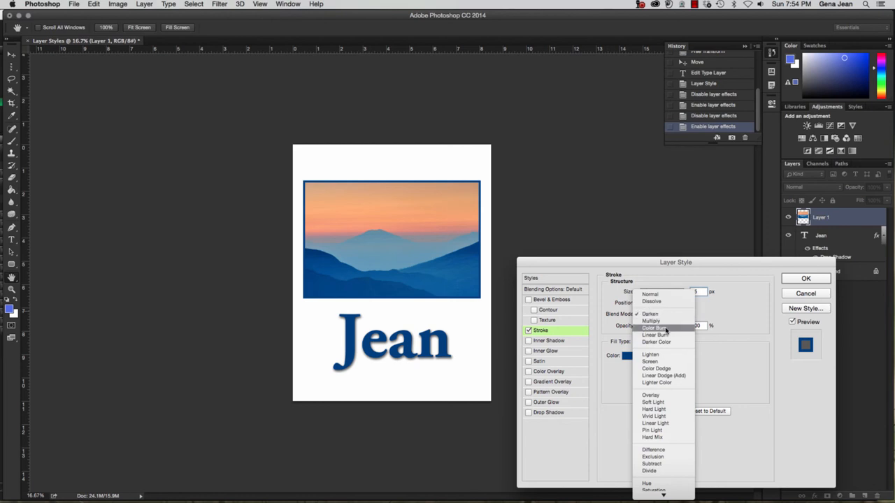
click(666, 329)
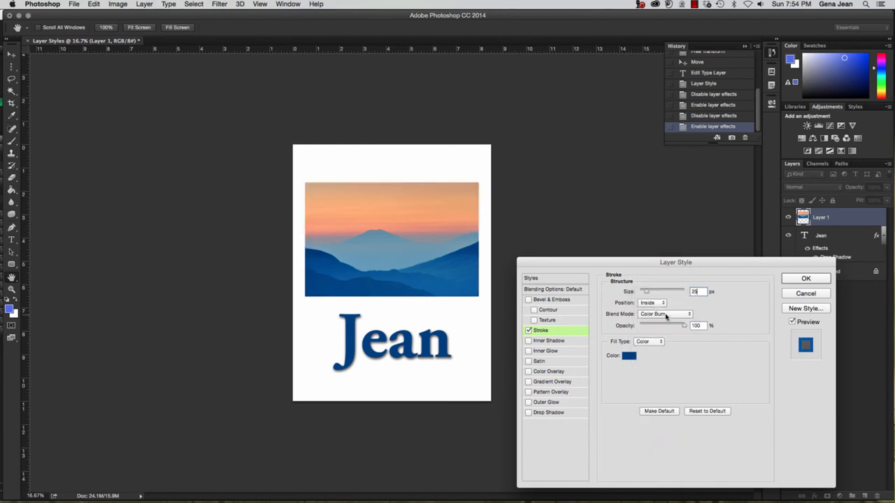
click(667, 316)
click(664, 325)
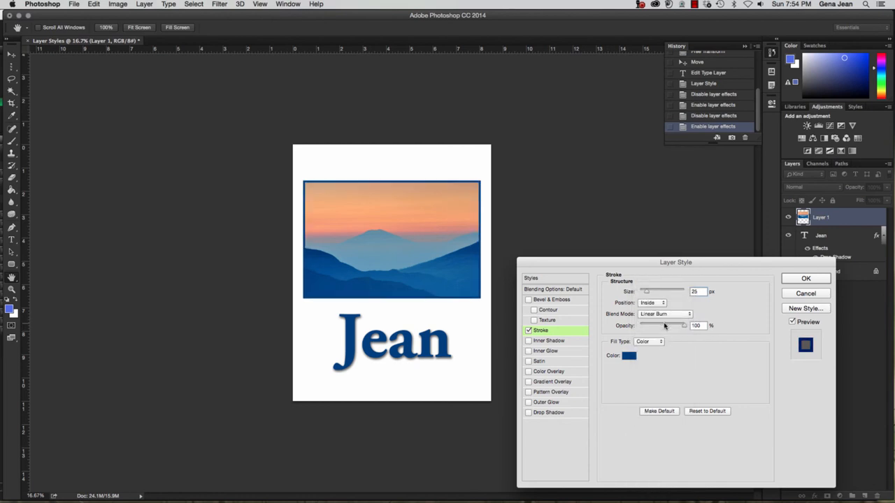
click(666, 314)
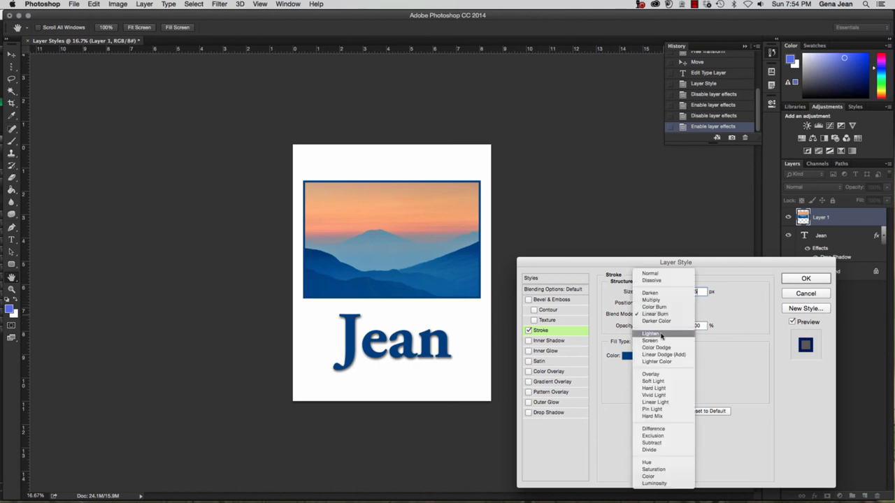
click(662, 335)
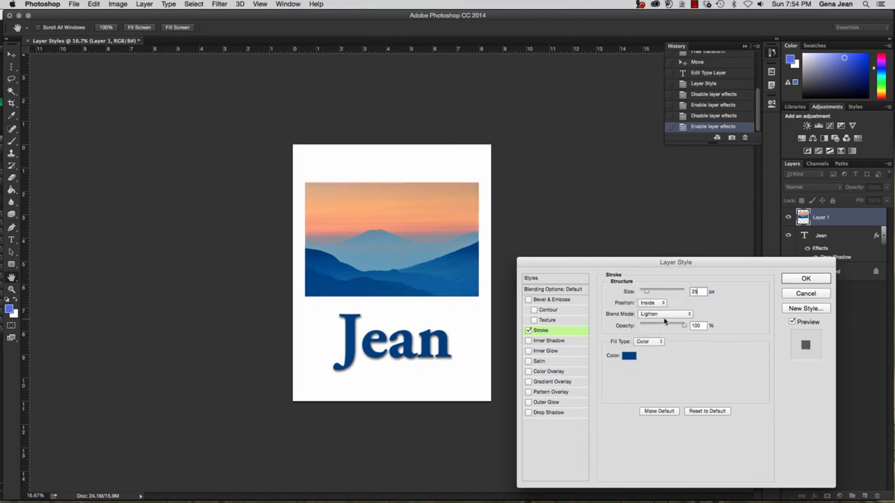
click(665, 316)
click(663, 323)
click(662, 316)
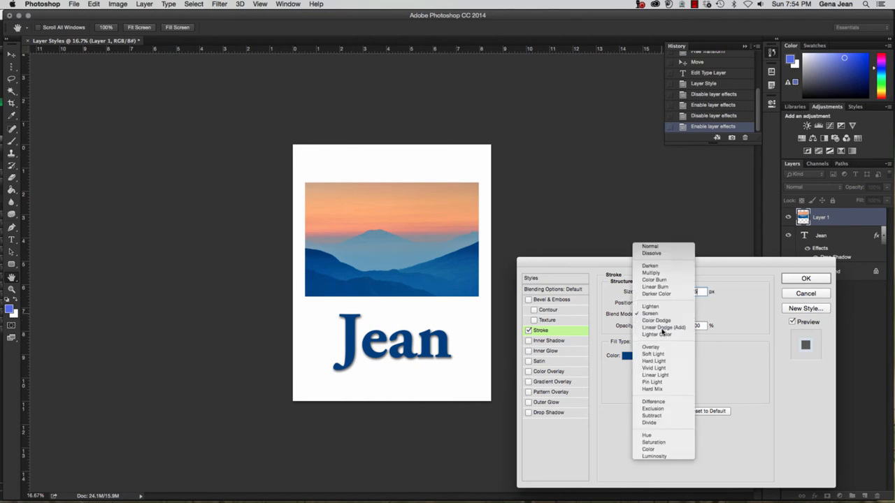
click(663, 328)
click(668, 315)
click(667, 325)
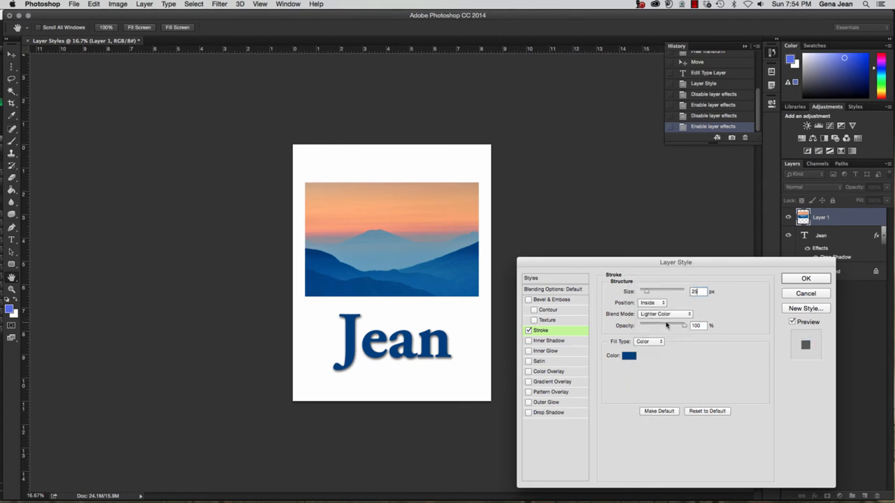
Compare Overlay through Divide blend modes, then settle on Pin Light for the stroke
click(665, 317)
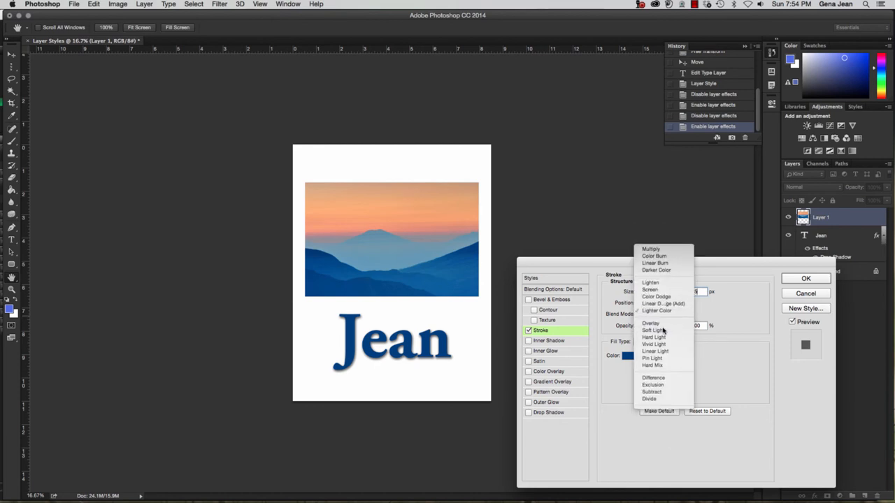
click(663, 329)
click(664, 315)
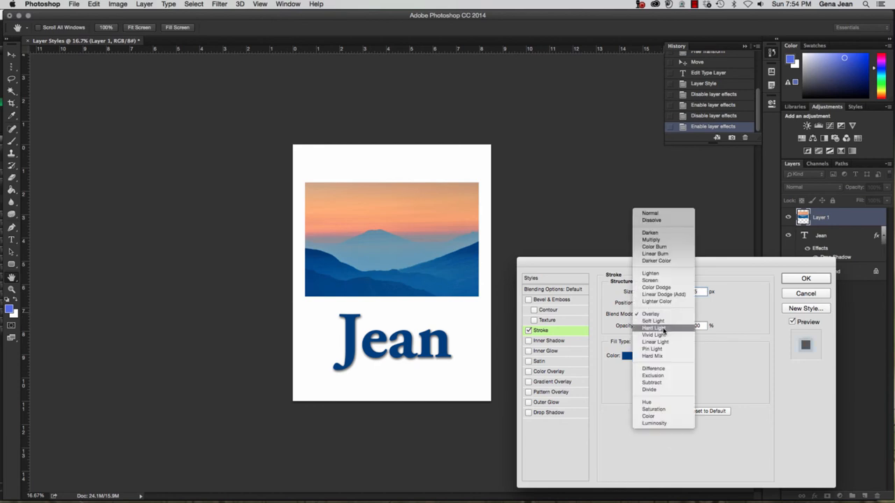
click(663, 328)
click(662, 316)
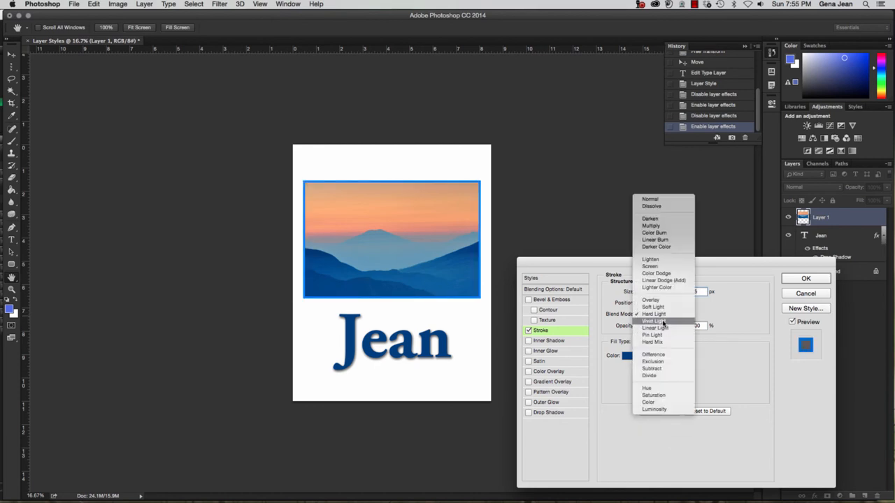
click(663, 322)
click(666, 314)
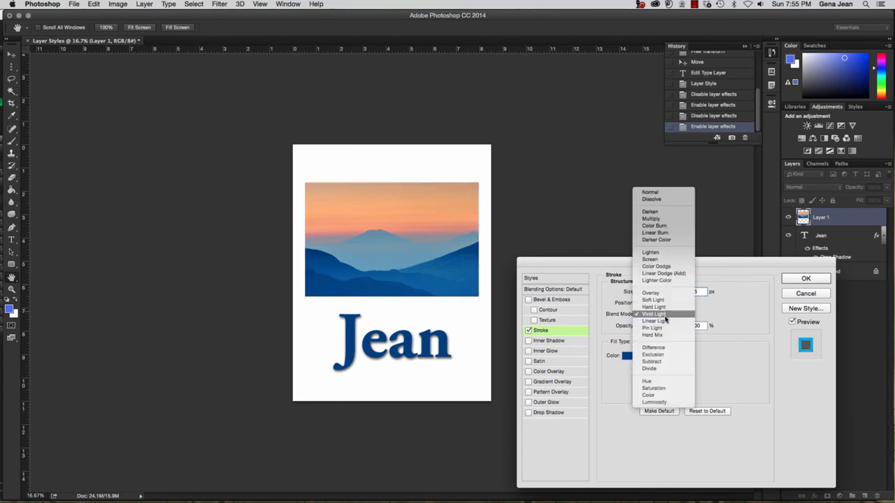
click(664, 325)
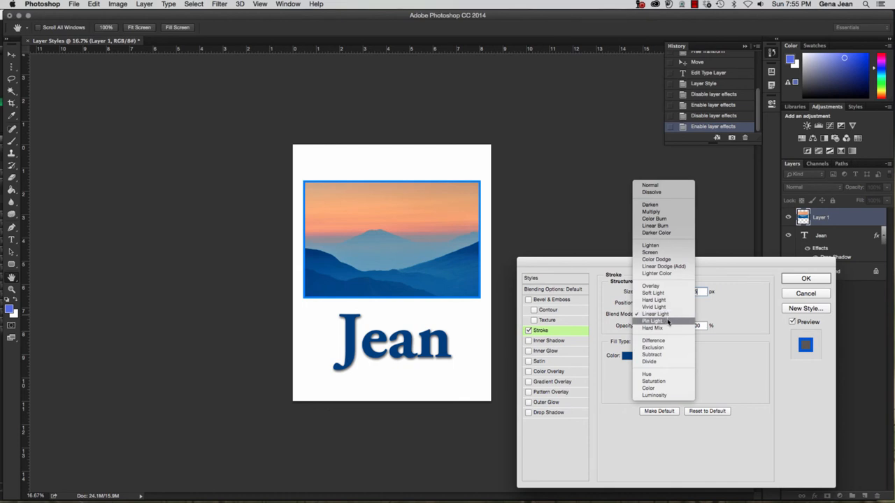
click(668, 321)
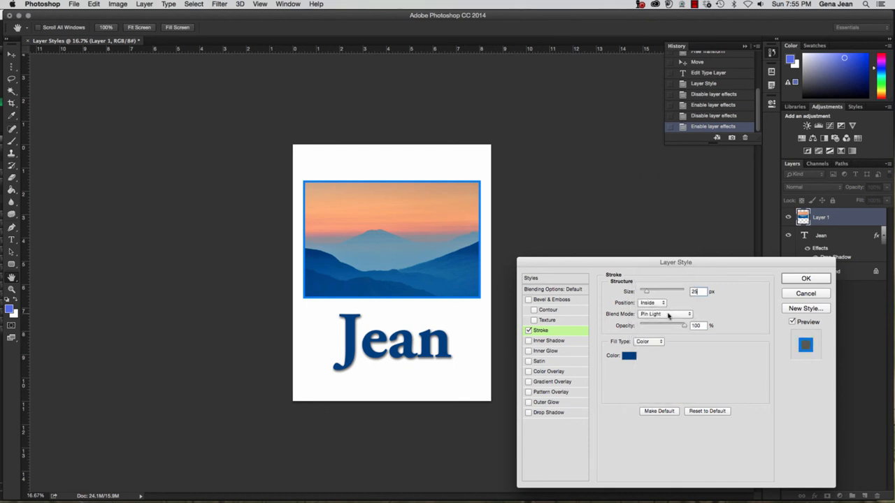
click(668, 314)
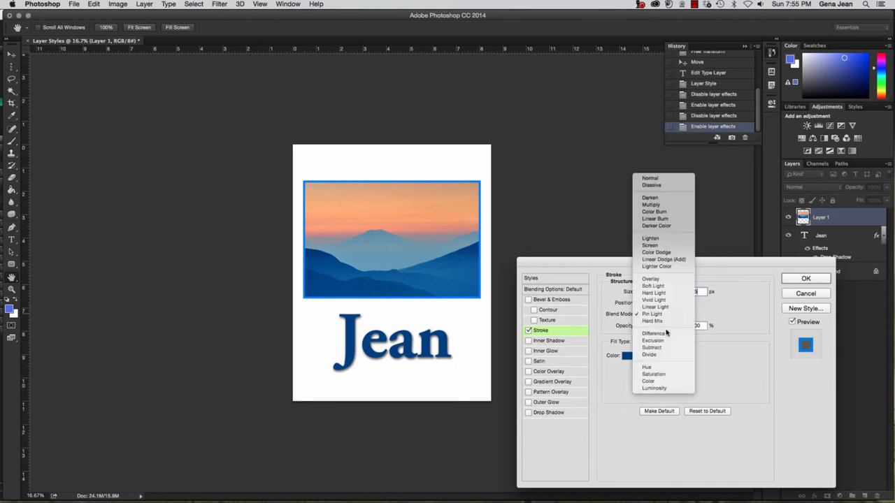
click(666, 321)
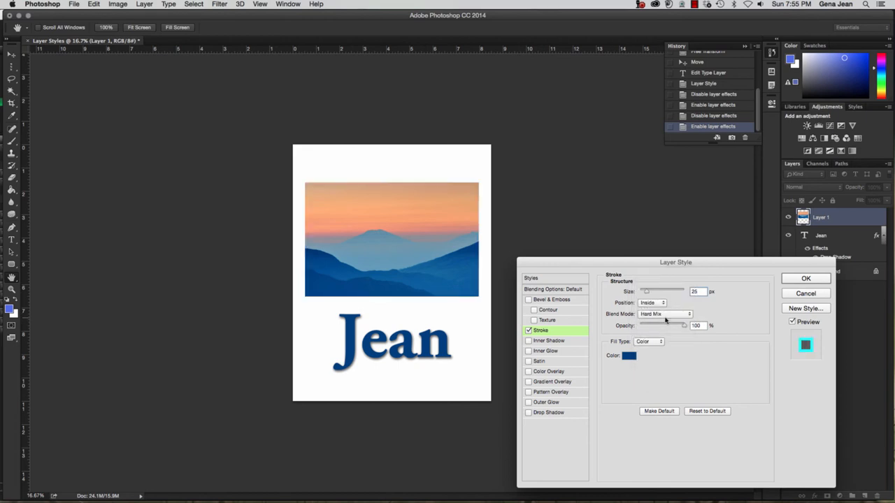
click(666, 317)
click(665, 334)
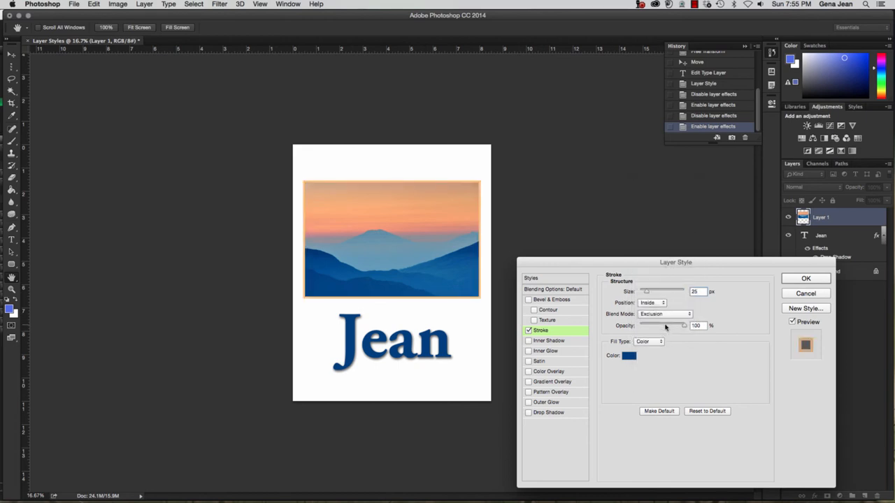
click(667, 316)
click(665, 329)
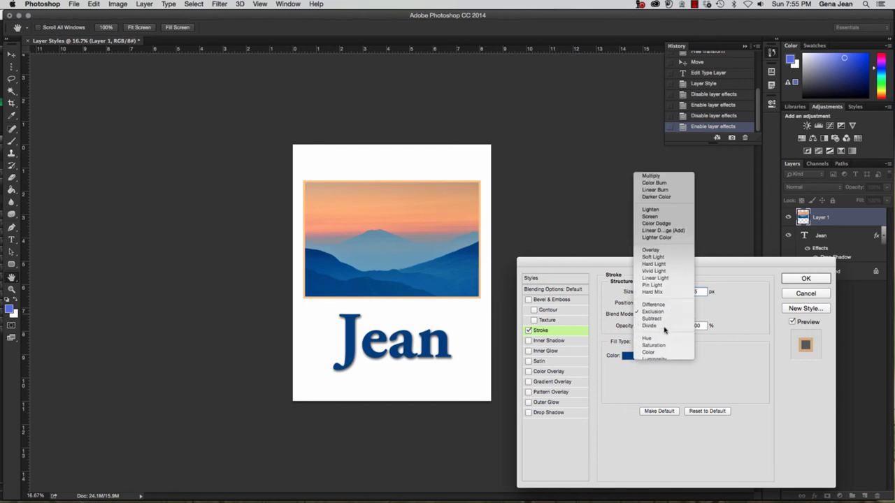
click(668, 317)
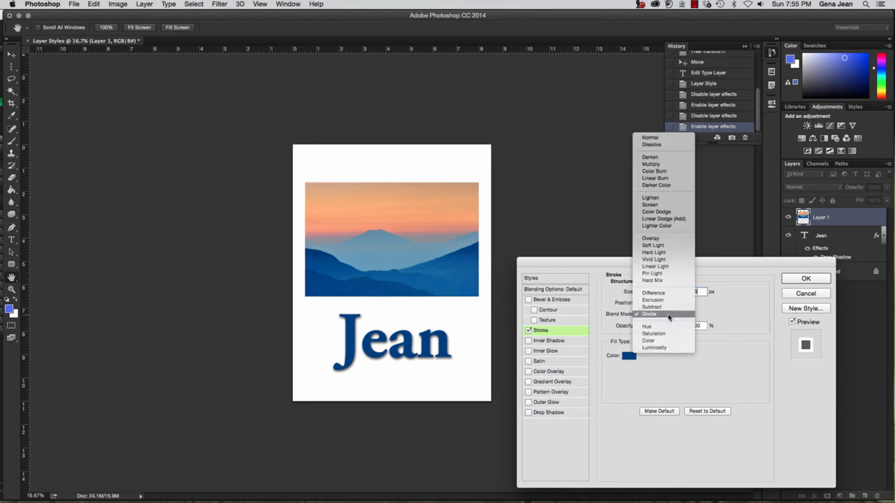
click(665, 273)
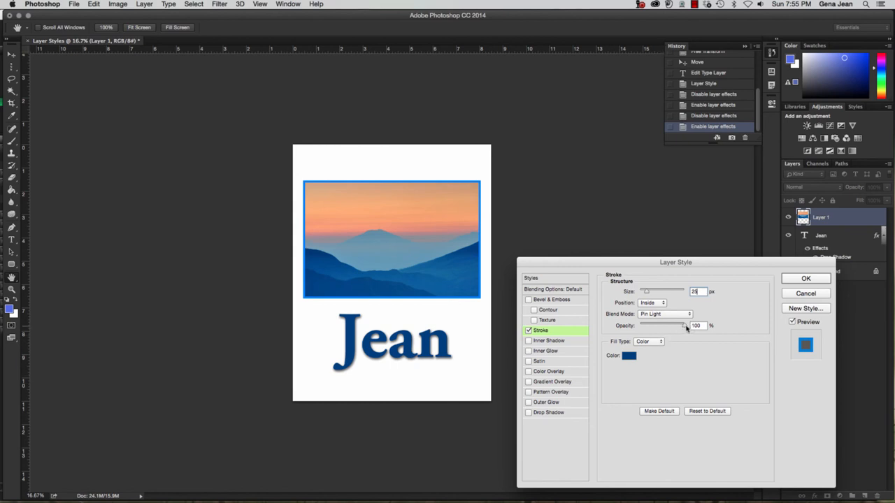
mouse_move(686, 327)
mouse_down()
mouse_move(641, 333)
mouse_move(704, 334)
mouse_up()
click(793, 322)
click(793, 322)
click(793, 322)
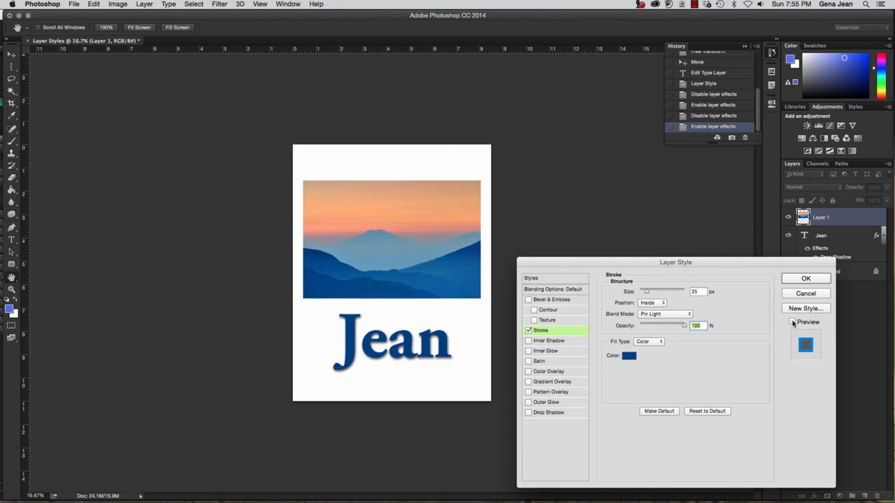
click(793, 322)
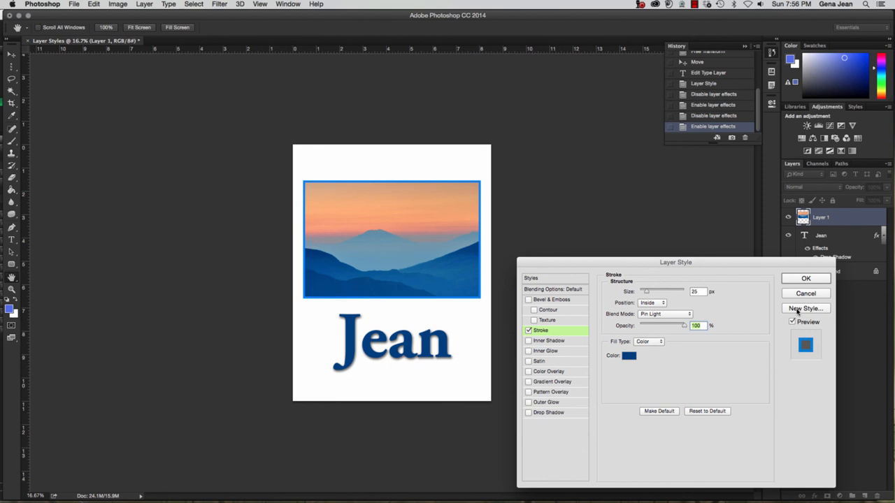
Skip saving the stroke as a new style and apply the 25 px Pin Light stroke
click(797, 312)
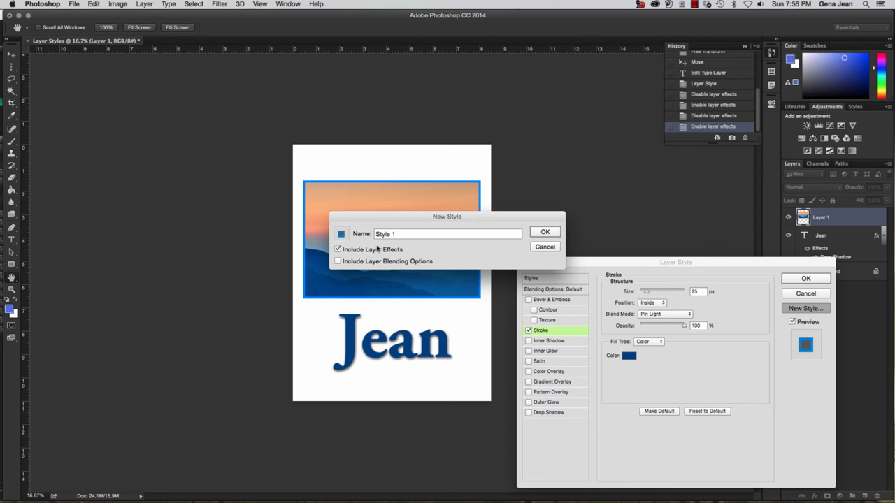
click(552, 247)
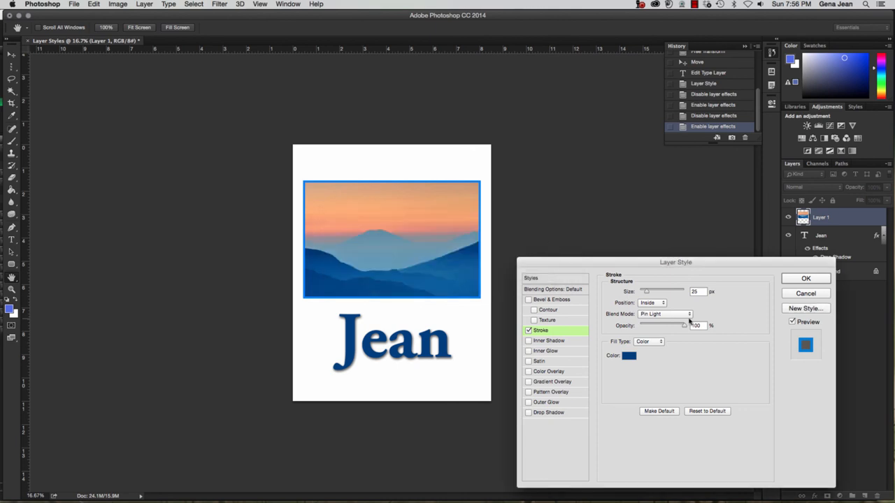
click(796, 281)
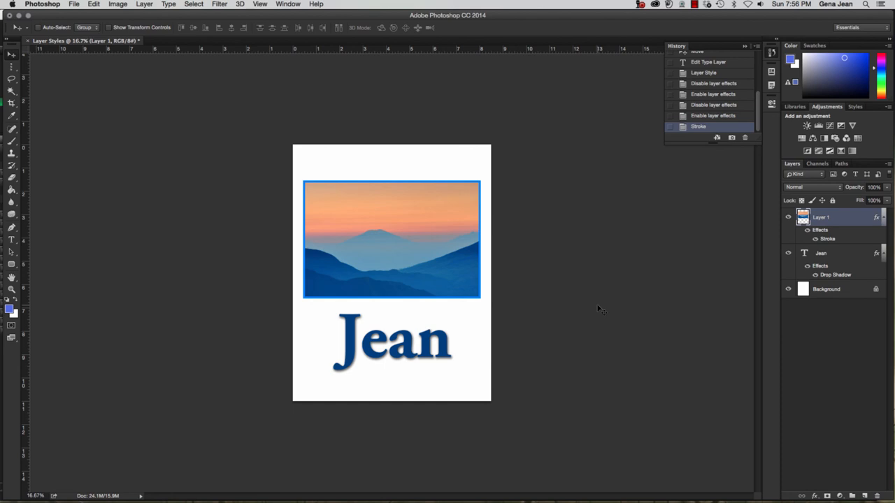